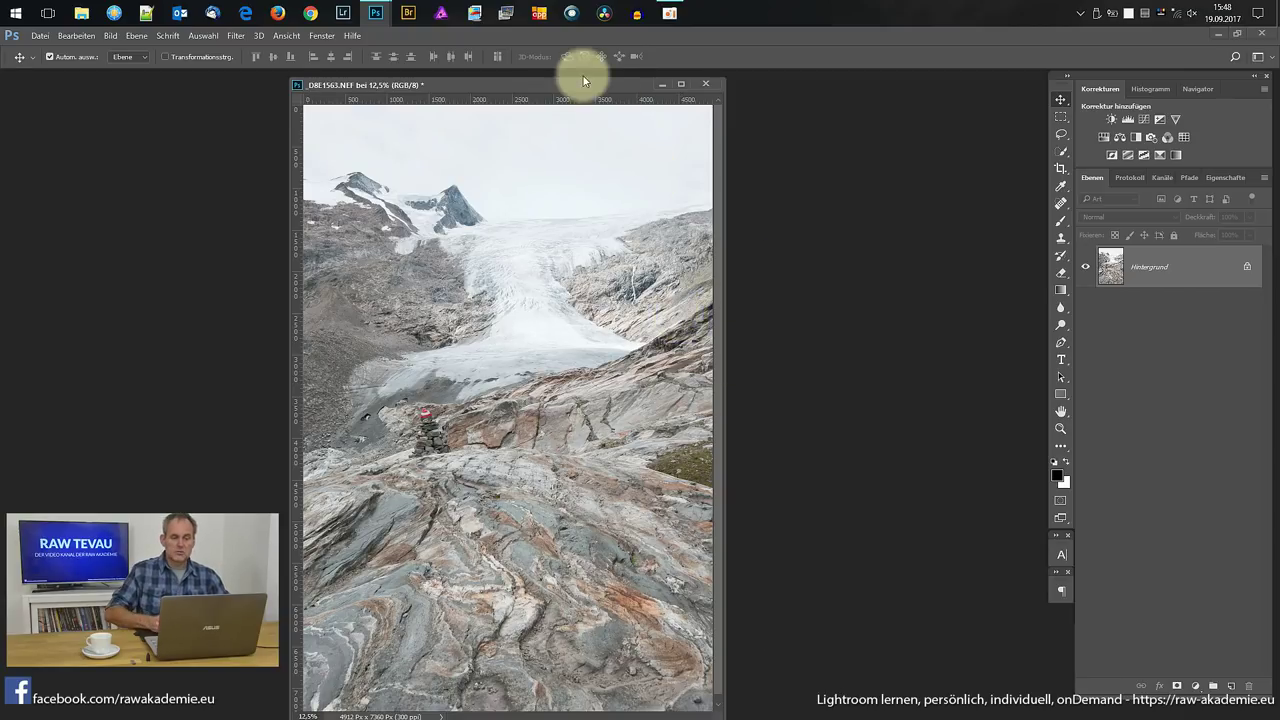
left_click_drag(585, 82, 585, 78)
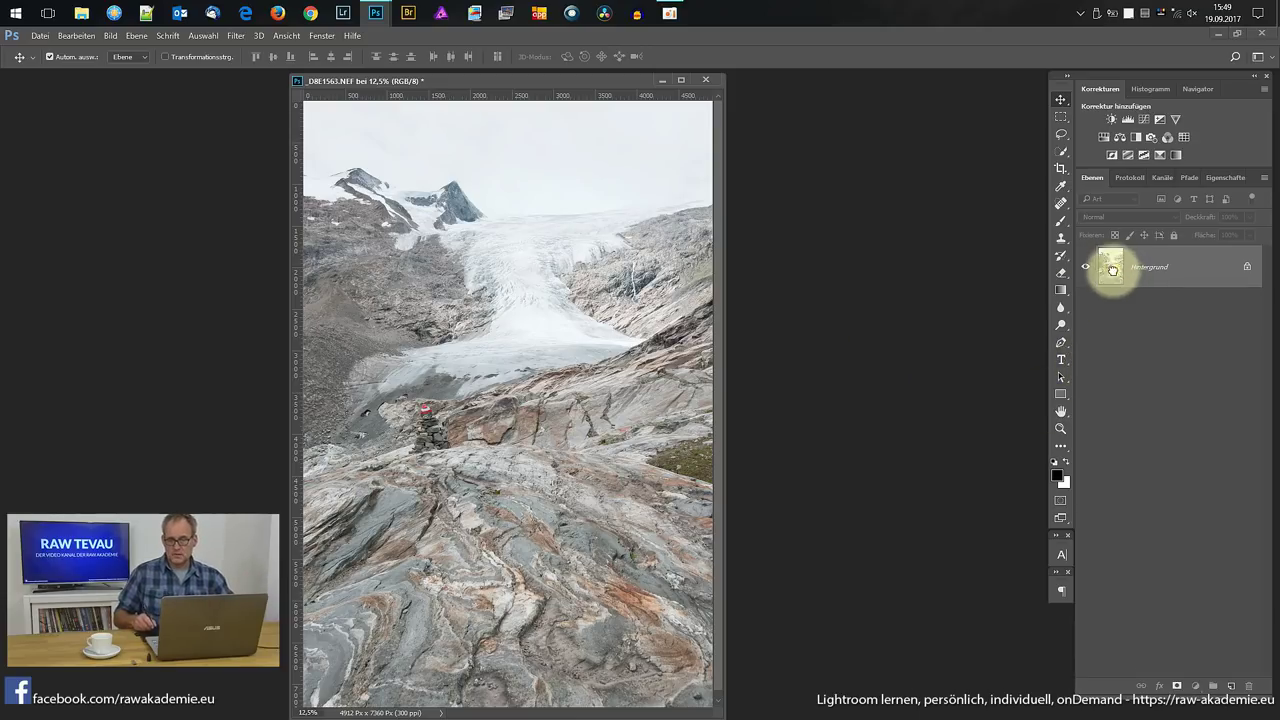
Step: Duplicate Hintergrund and launch Silver Efex Pro 2 from the Nik Collection on the copy
mouse_move(1114, 268)
left_mouse_down()
mouse_move(1231, 601)
mouse_move(1231, 686)
left_mouse_up()
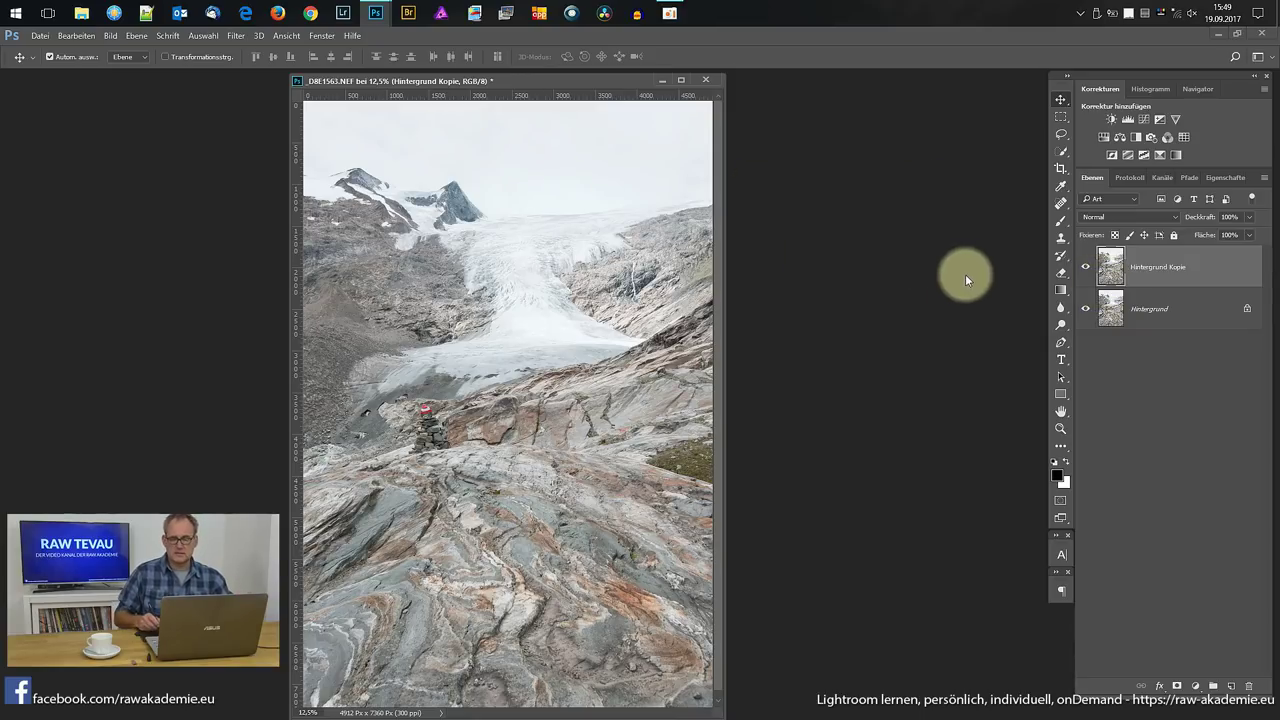
left_click(236, 35)
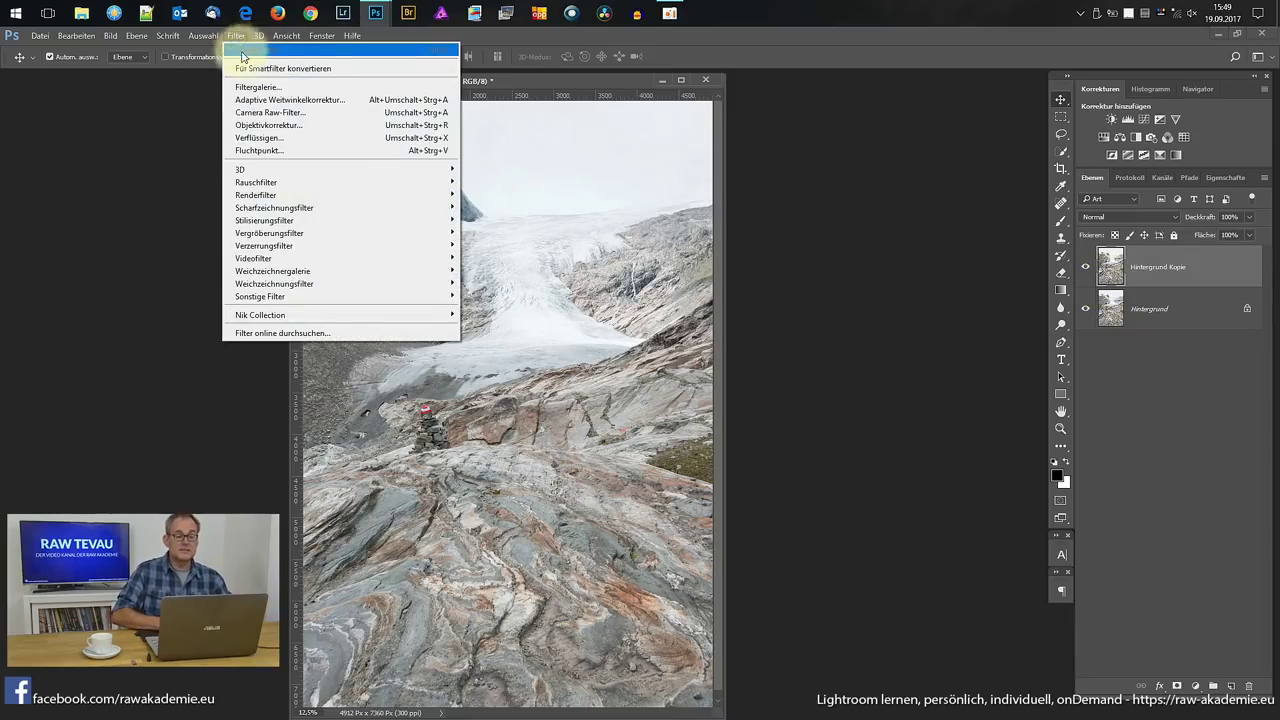
mouse_move(262, 315)
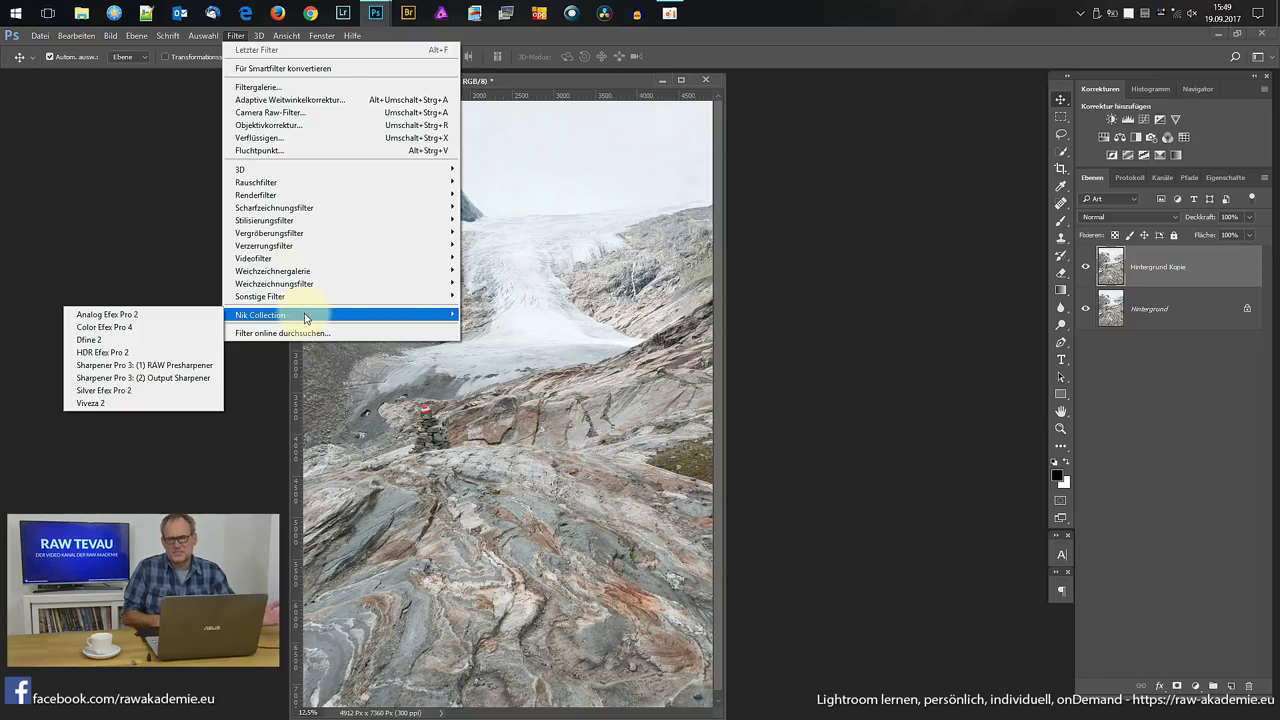
left_click(143, 391)
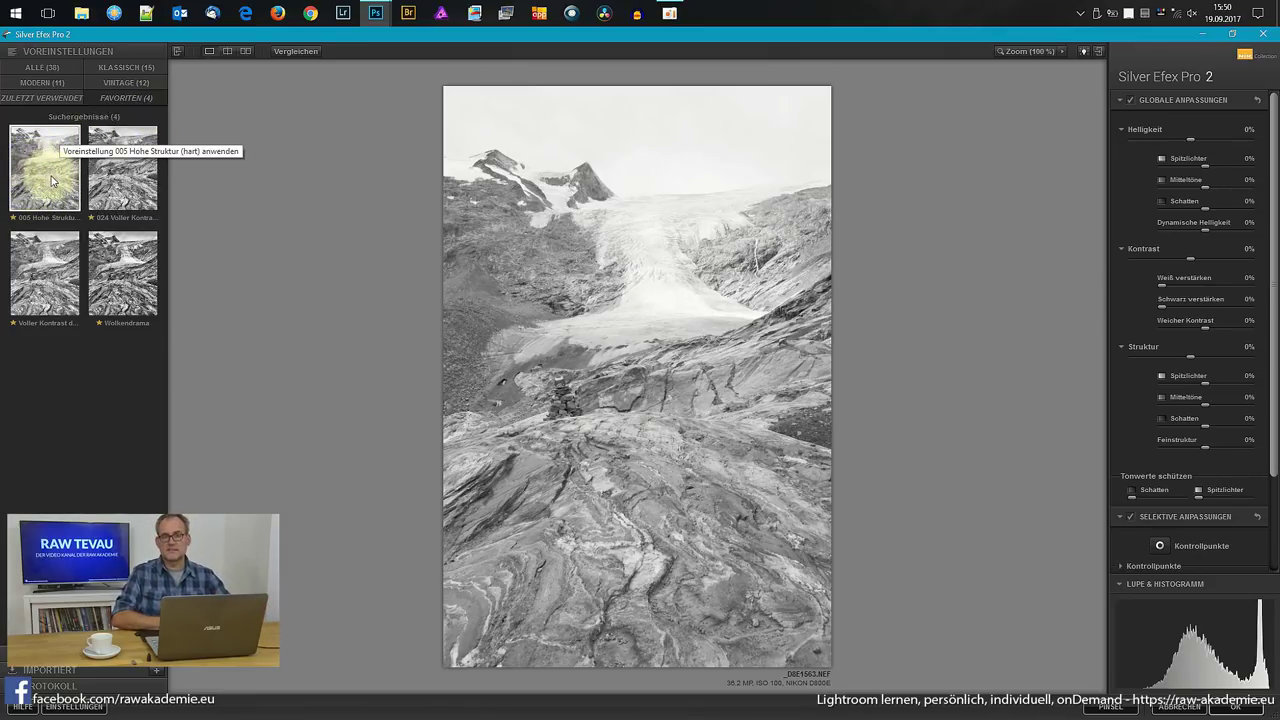
Step: Try preset 005 Hohe Struktur, settle on 024 Voller Kontrast und Struktur, and restore the window size
left_click(58, 190)
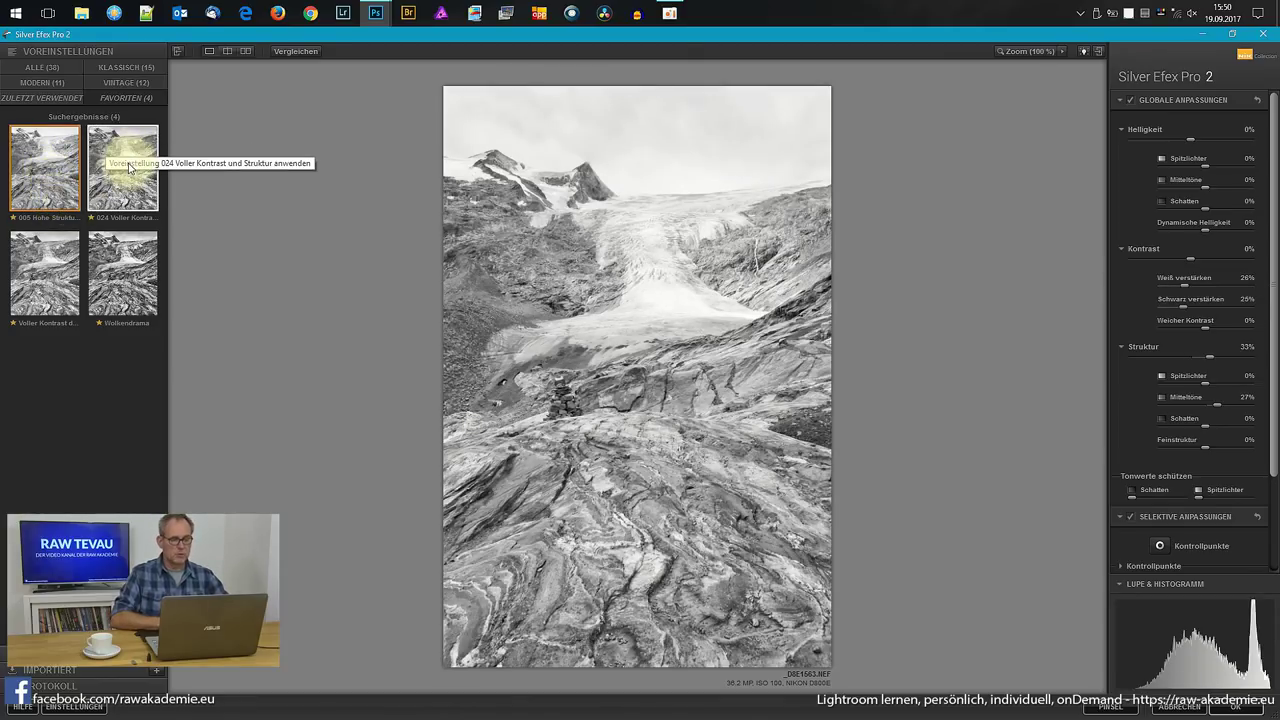
left_click(120, 197)
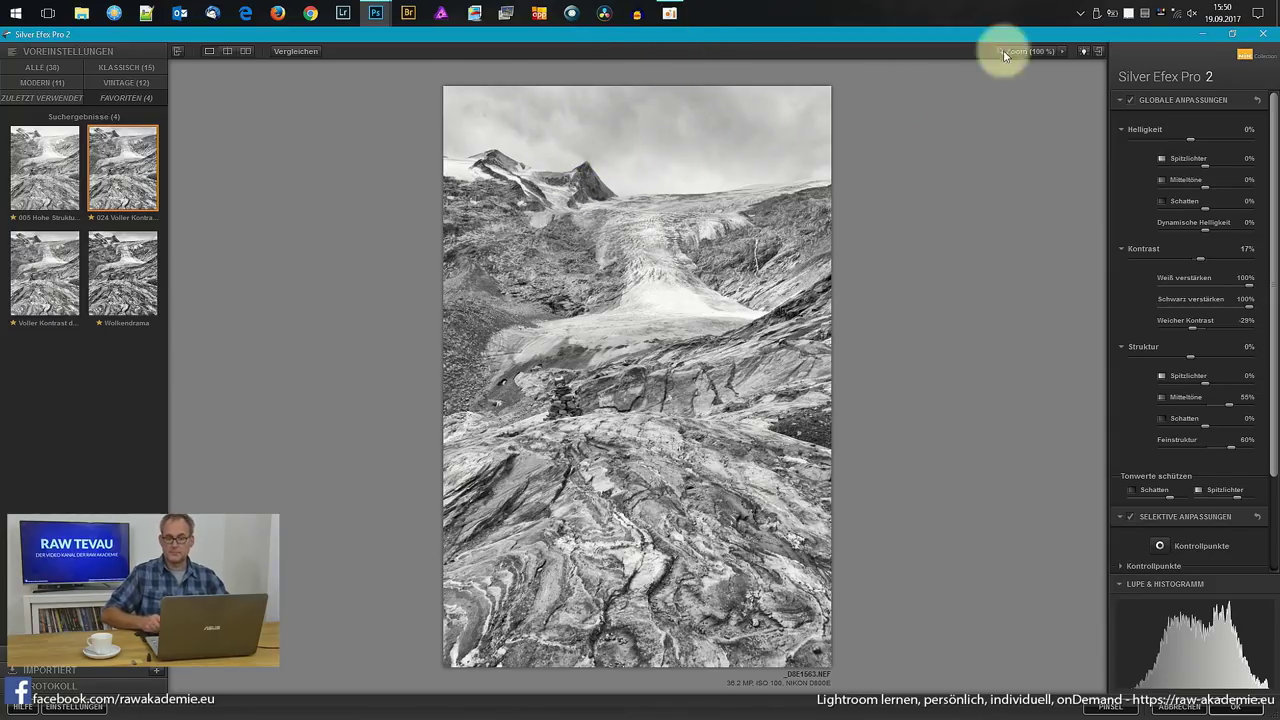
mouse_move(1063, 34)
left_mouse_down()
mouse_move(968, 424)
mouse_move(815, 270)
left_mouse_up()
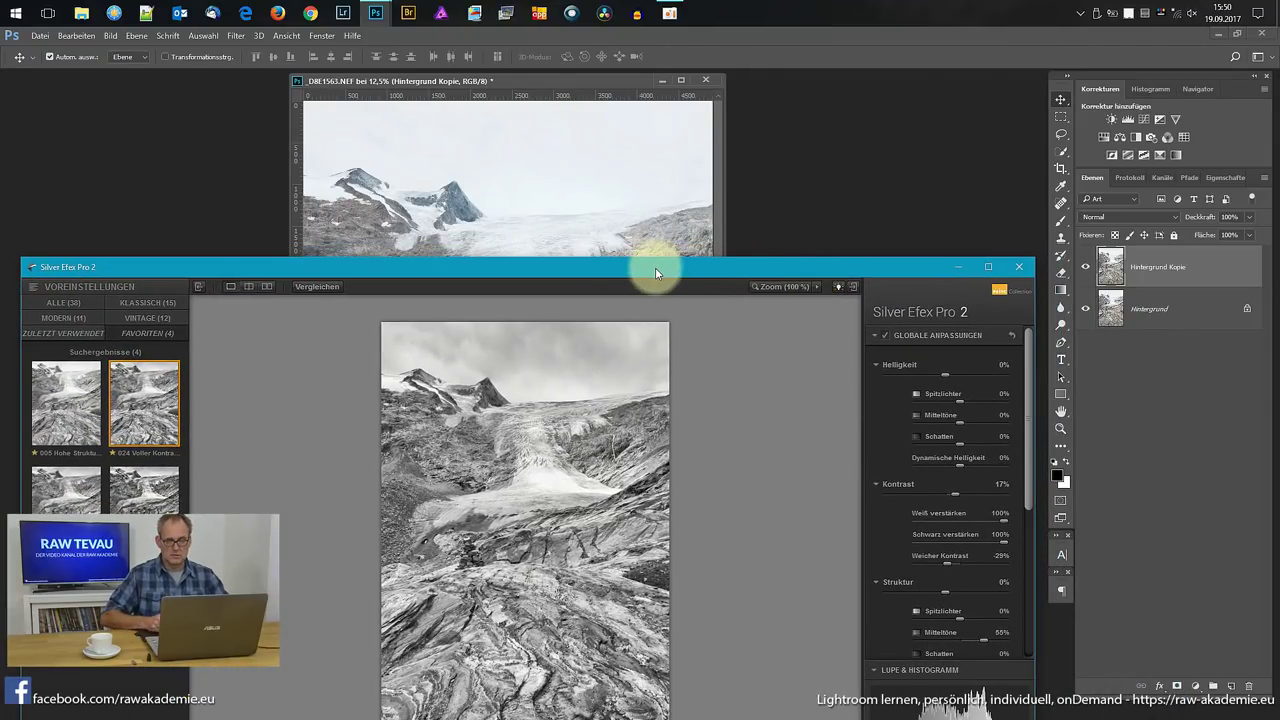
Step: Maximize Silver Efex Pro 2, apply the Wolkendrama preset, and confirm with OK
left_click_drag(653, 267, 762, 180)
left_click(1099, 177)
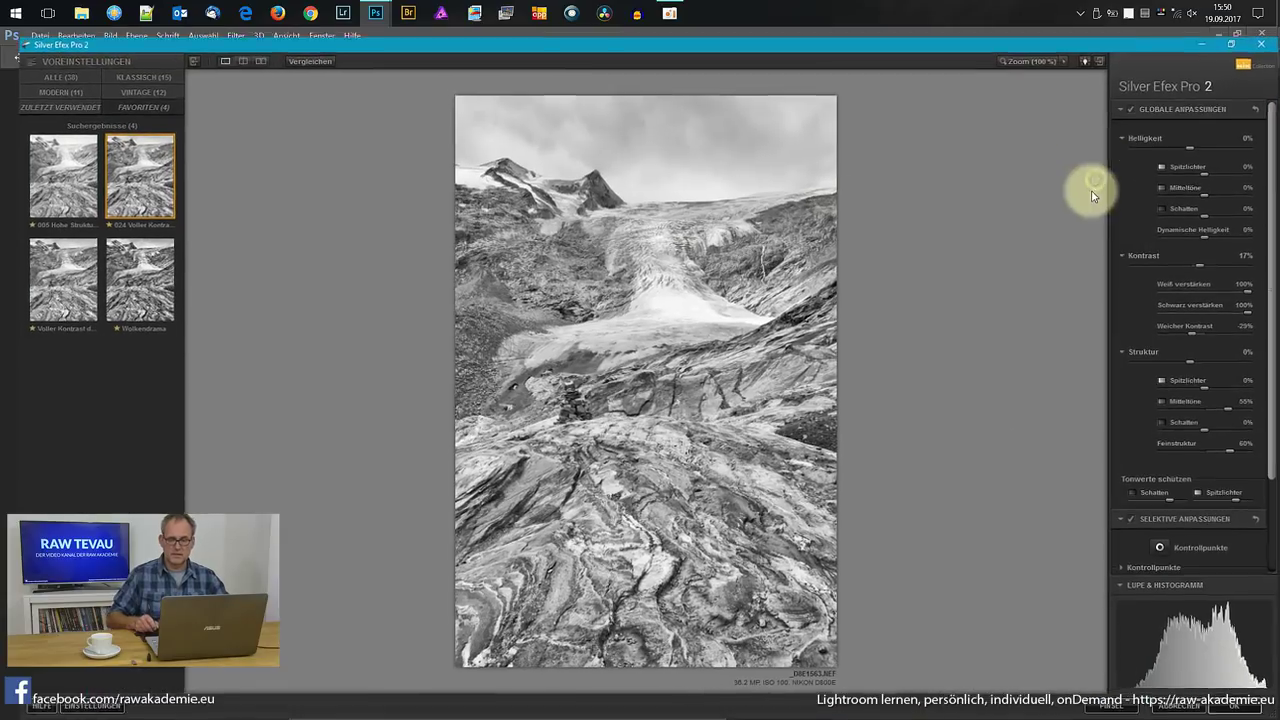
left_click(55, 295)
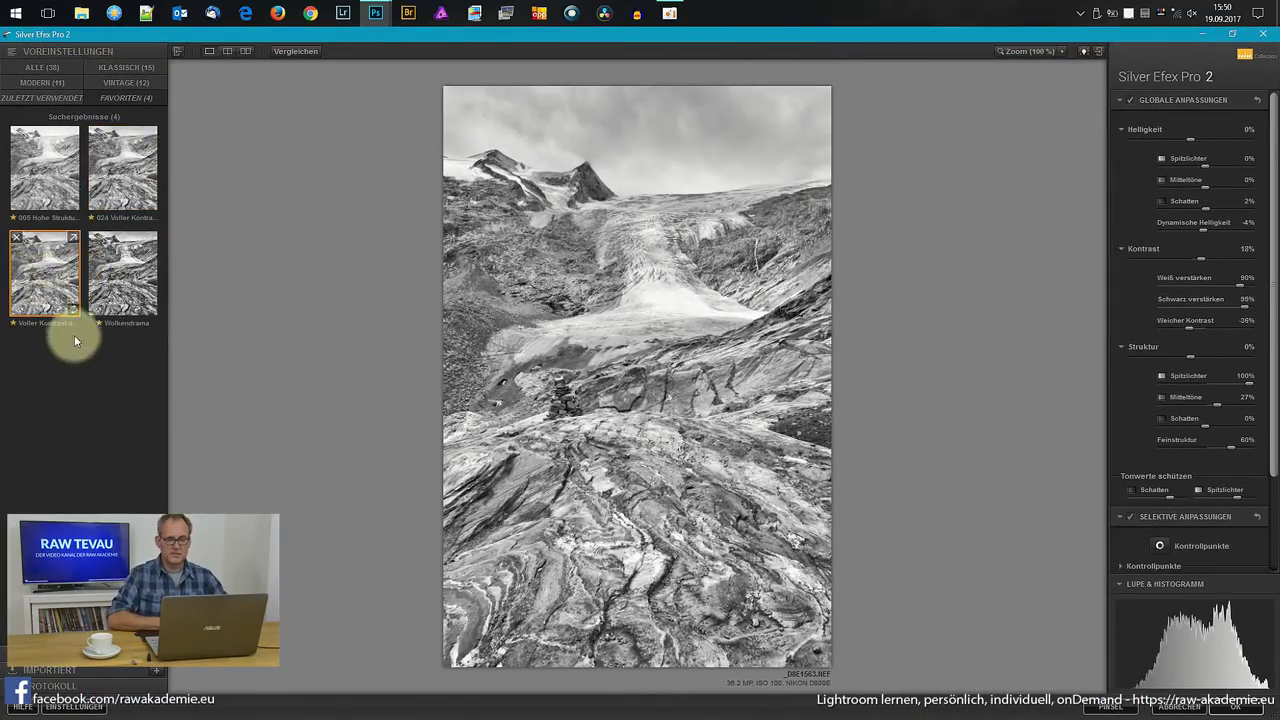
left_click(118, 264)
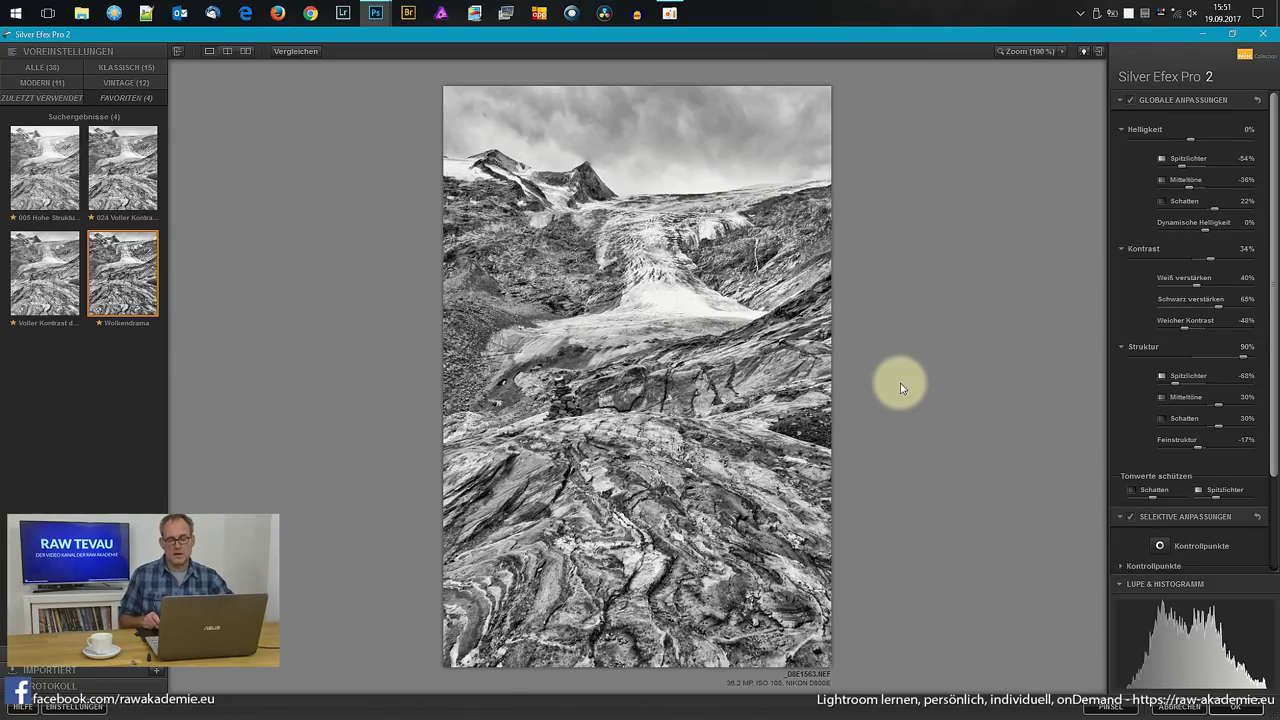
left_click(1236, 712)
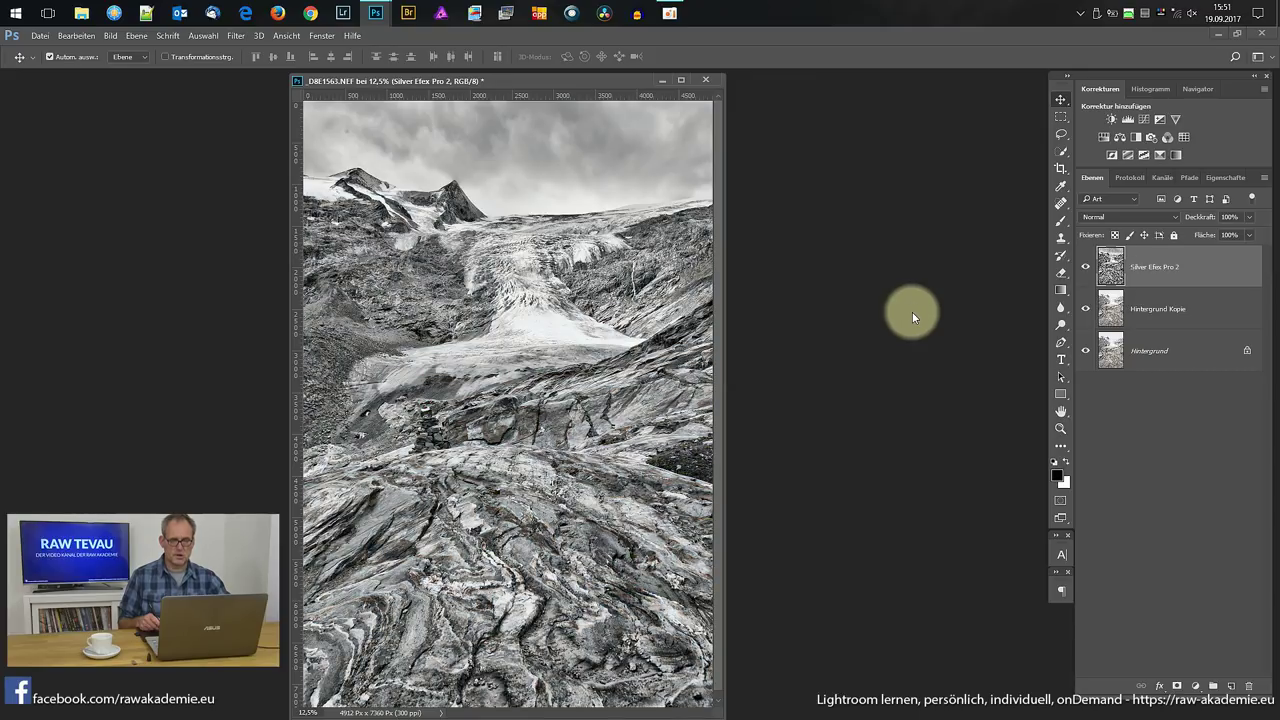
Step: Set the Silver Efex Pro 2 layer's blend mode to Luminanz
left_click_drag(1143, 330, 1143, 230)
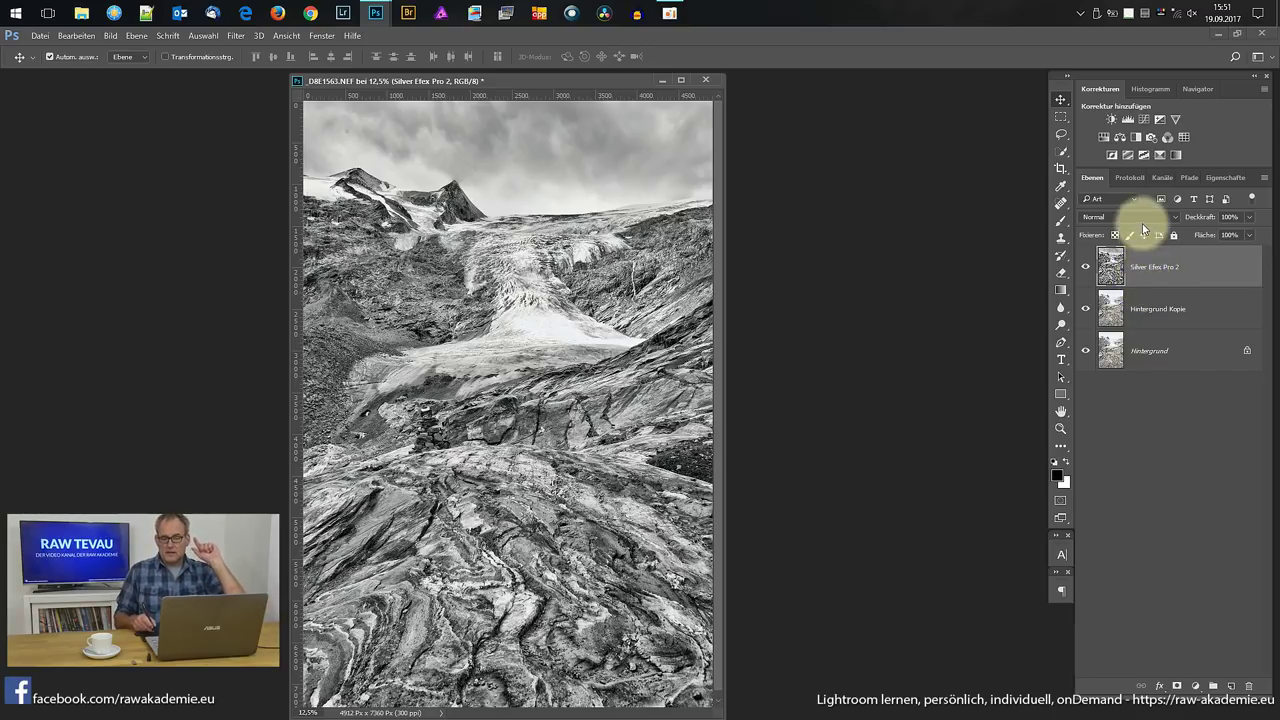
left_click(1176, 219)
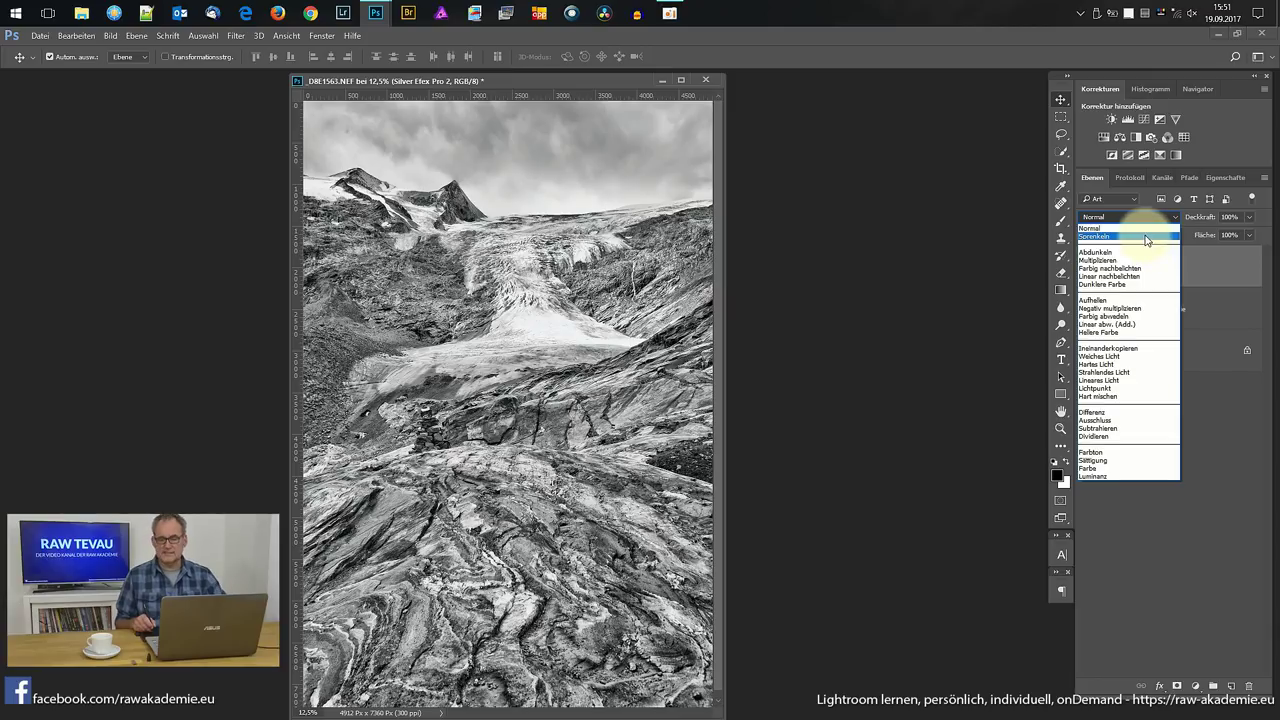
left_click(1095, 477)
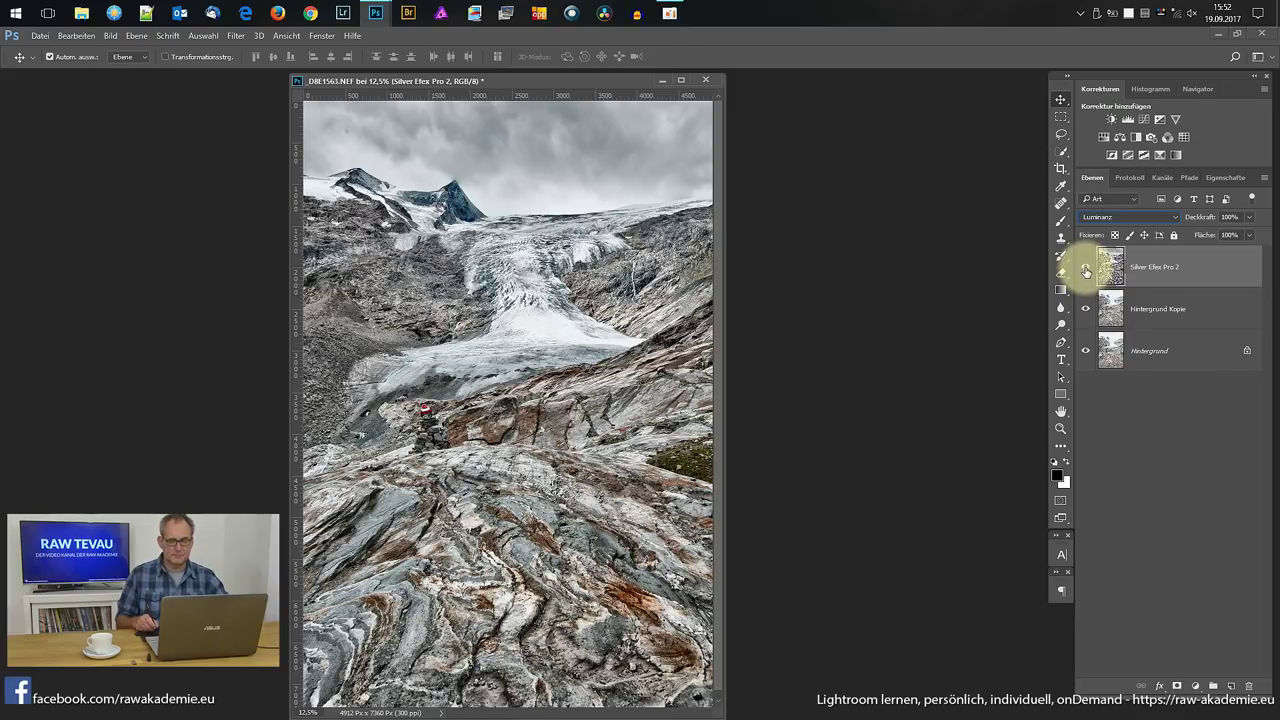
left_click(1086, 269)
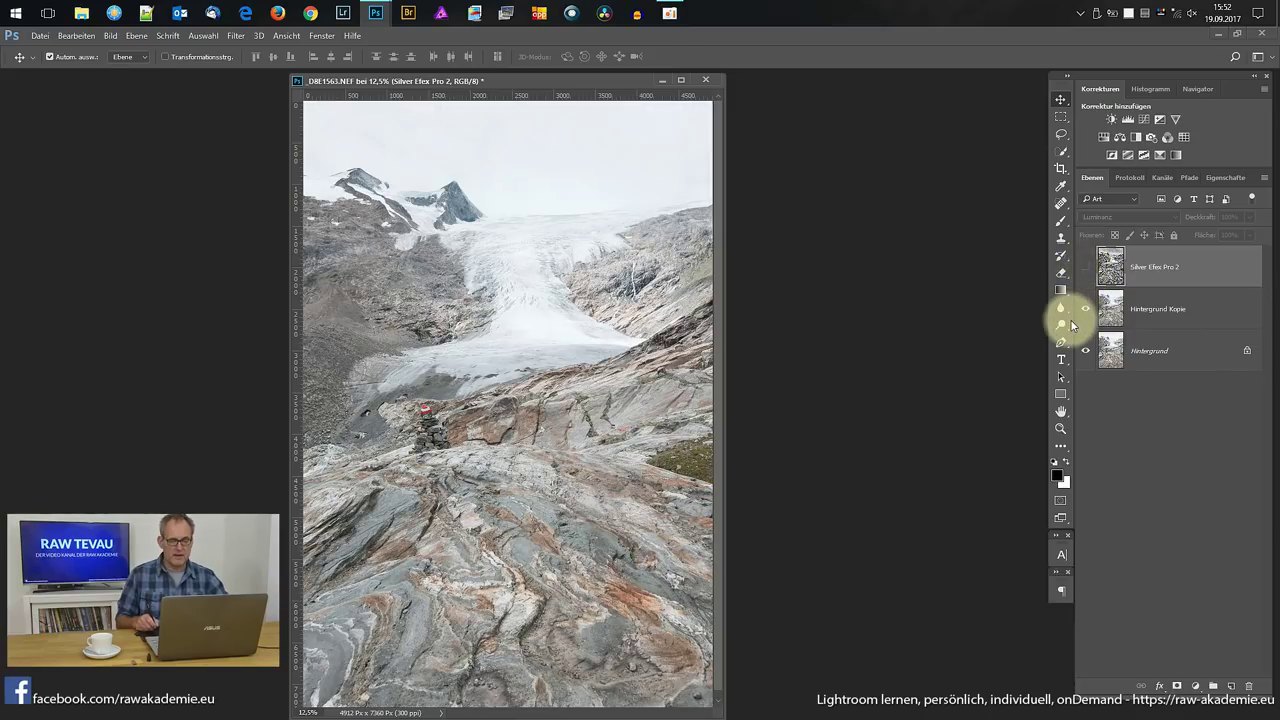
left_click(1086, 266)
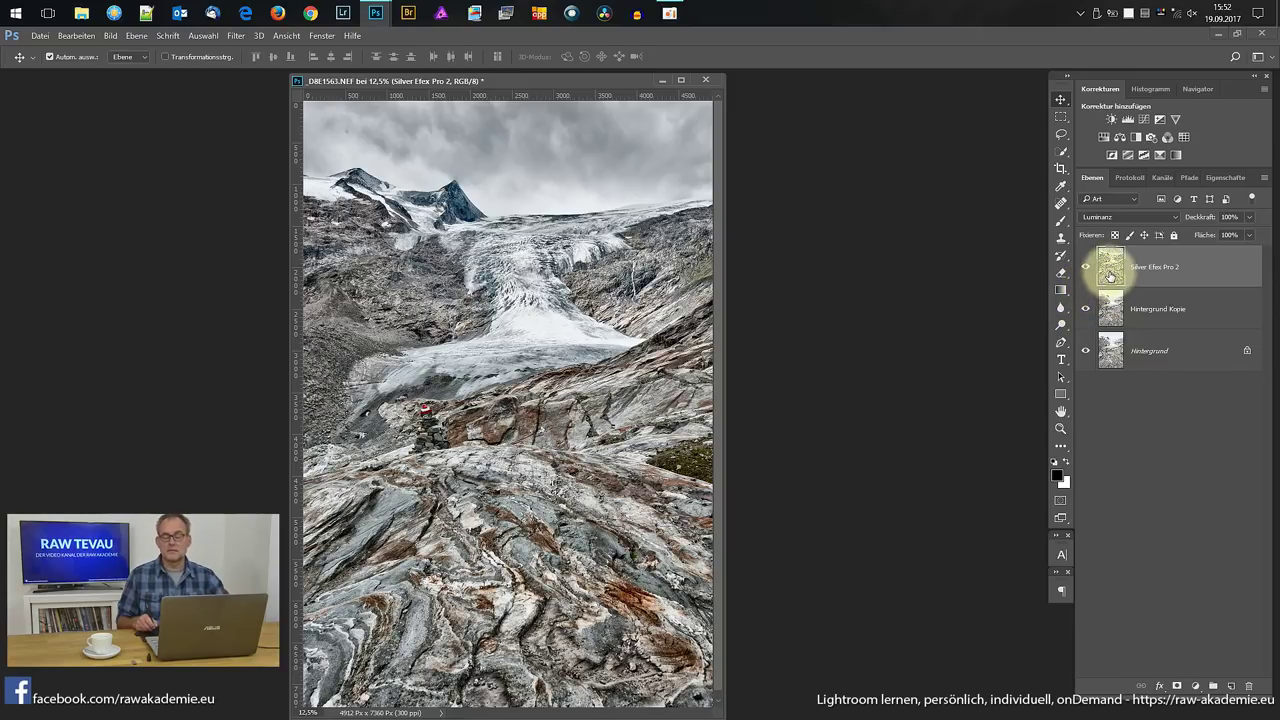
left_click(1118, 215)
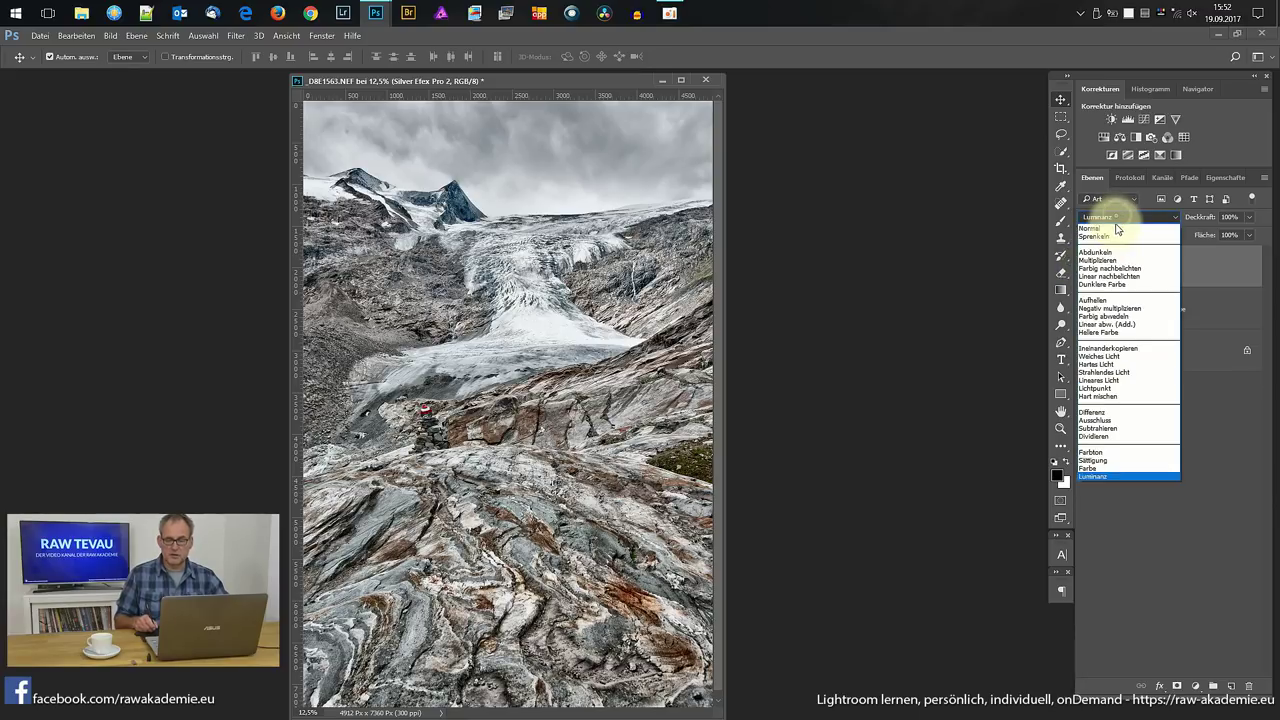
left_click(1128, 216)
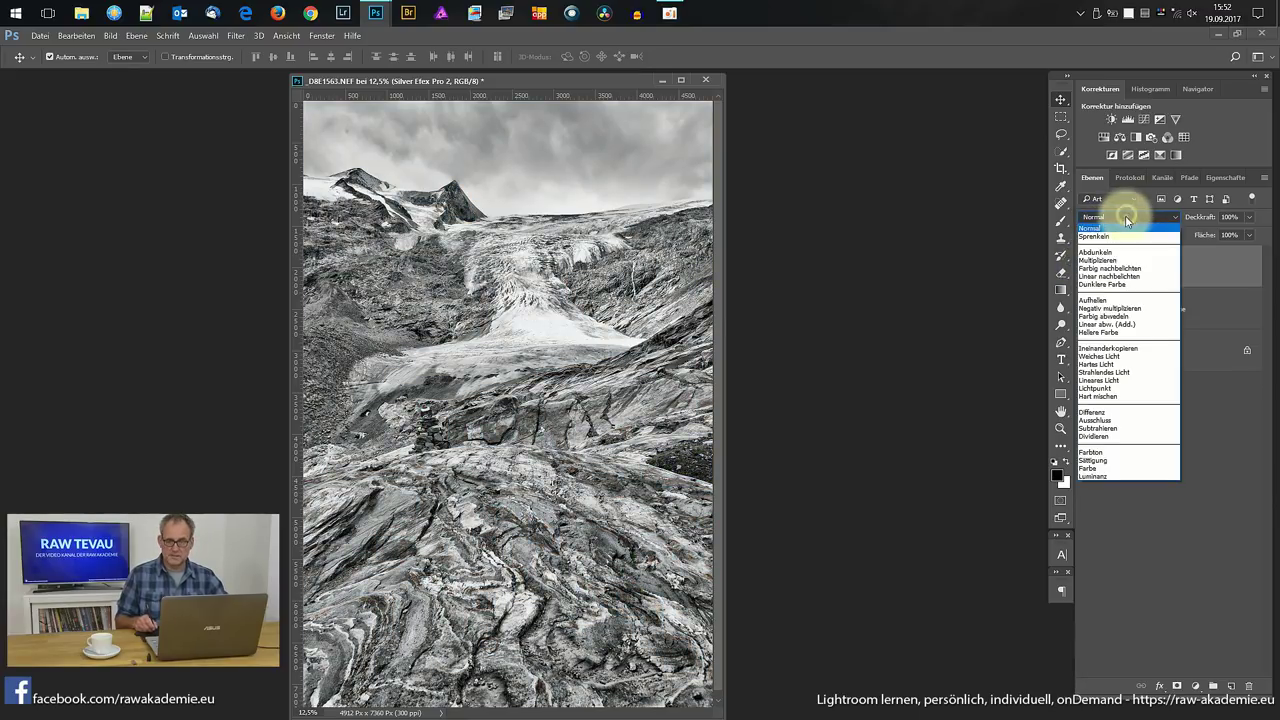
left_click(1087, 475)
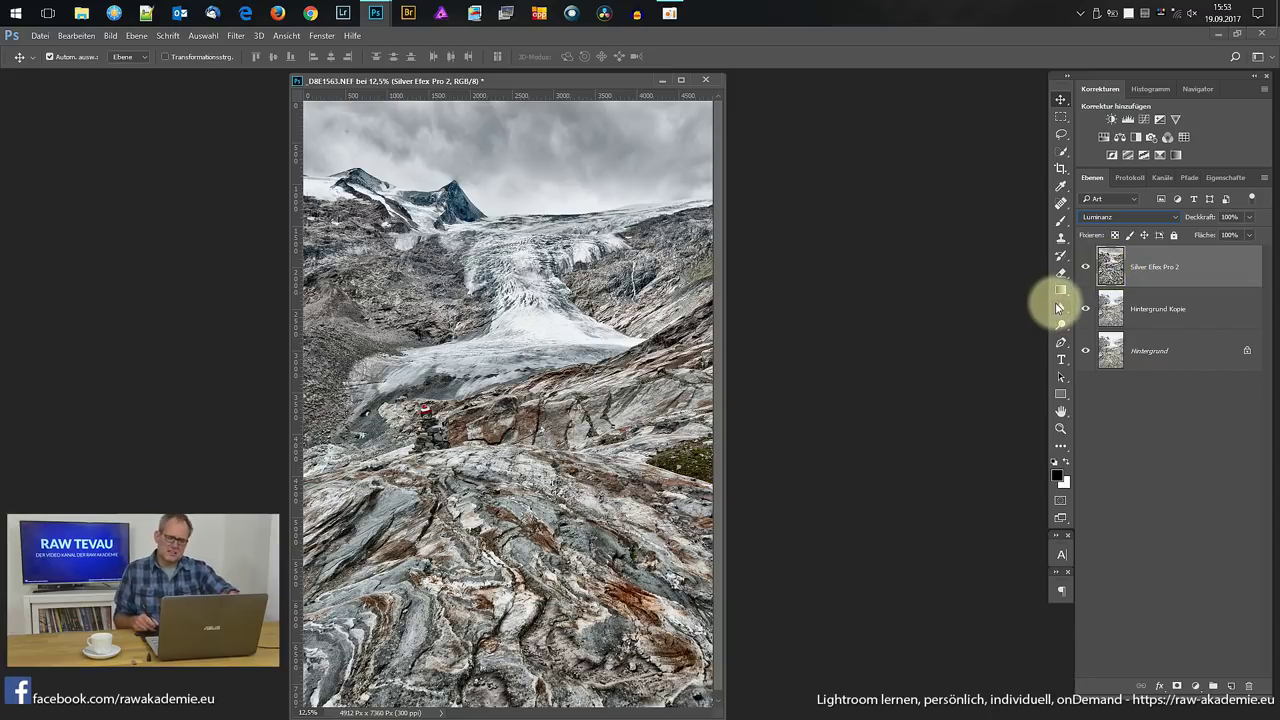
Step: Set the Silver Efex Pro 2 layer's Deckkraft to 47% and hide the layer
left_click(1251, 222)
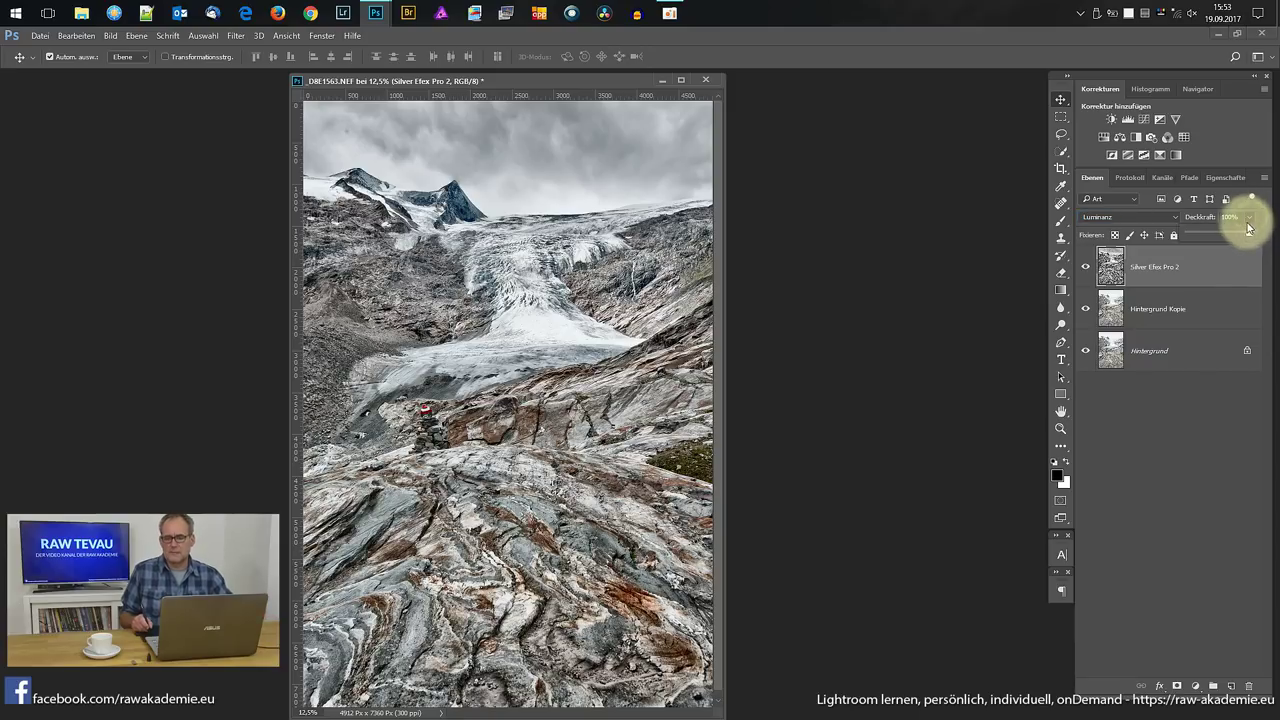
left_click_drag(1249, 234, 1100, 300)
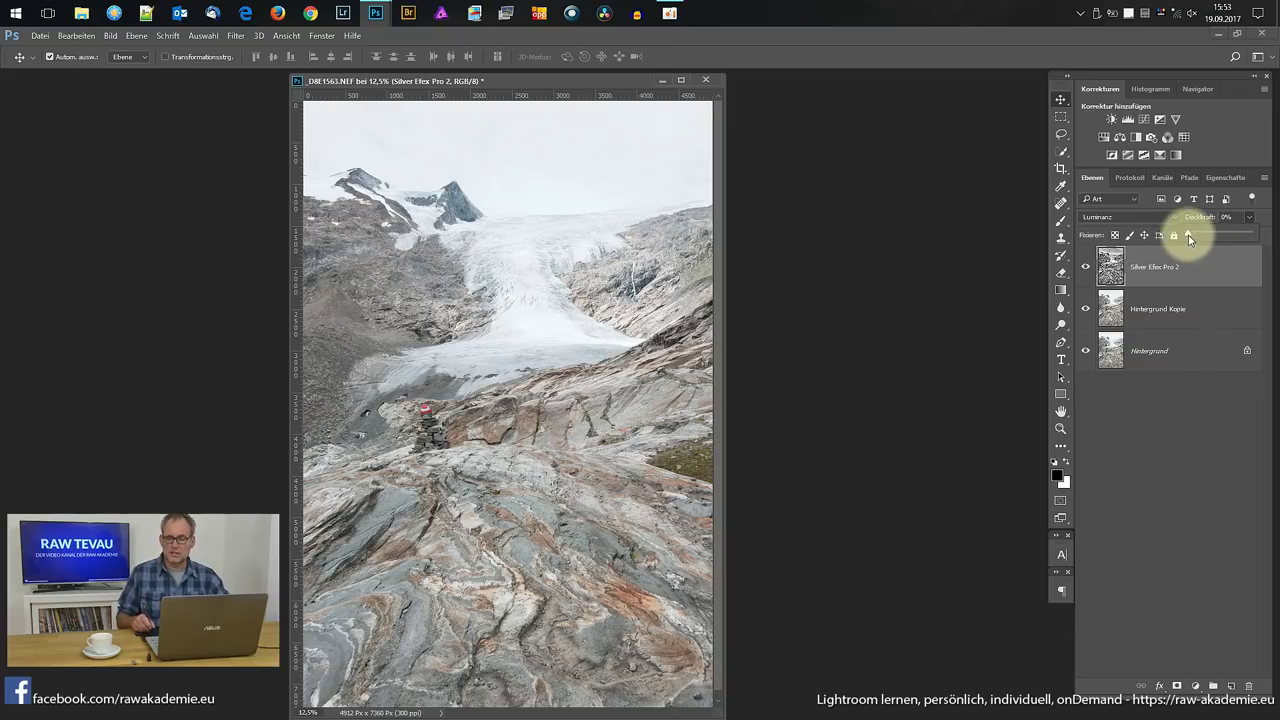
left_click_drag(1189, 239, 1219, 239)
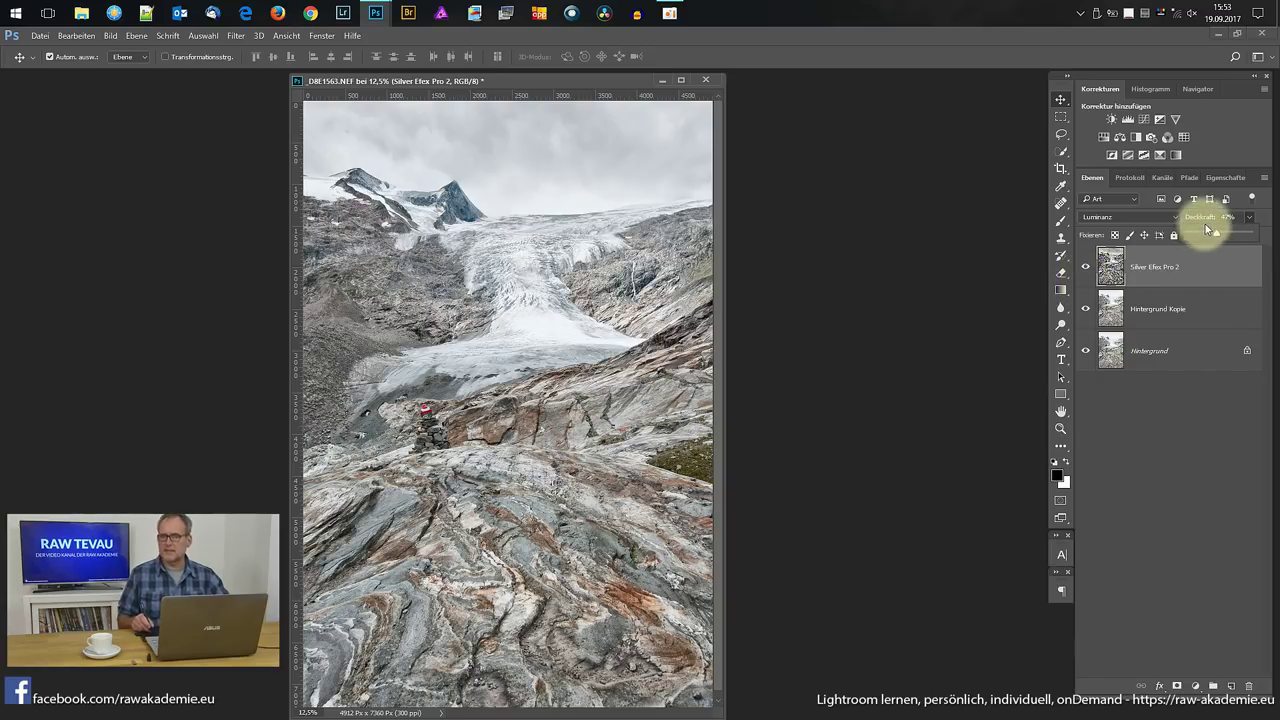
left_click(1085, 266)
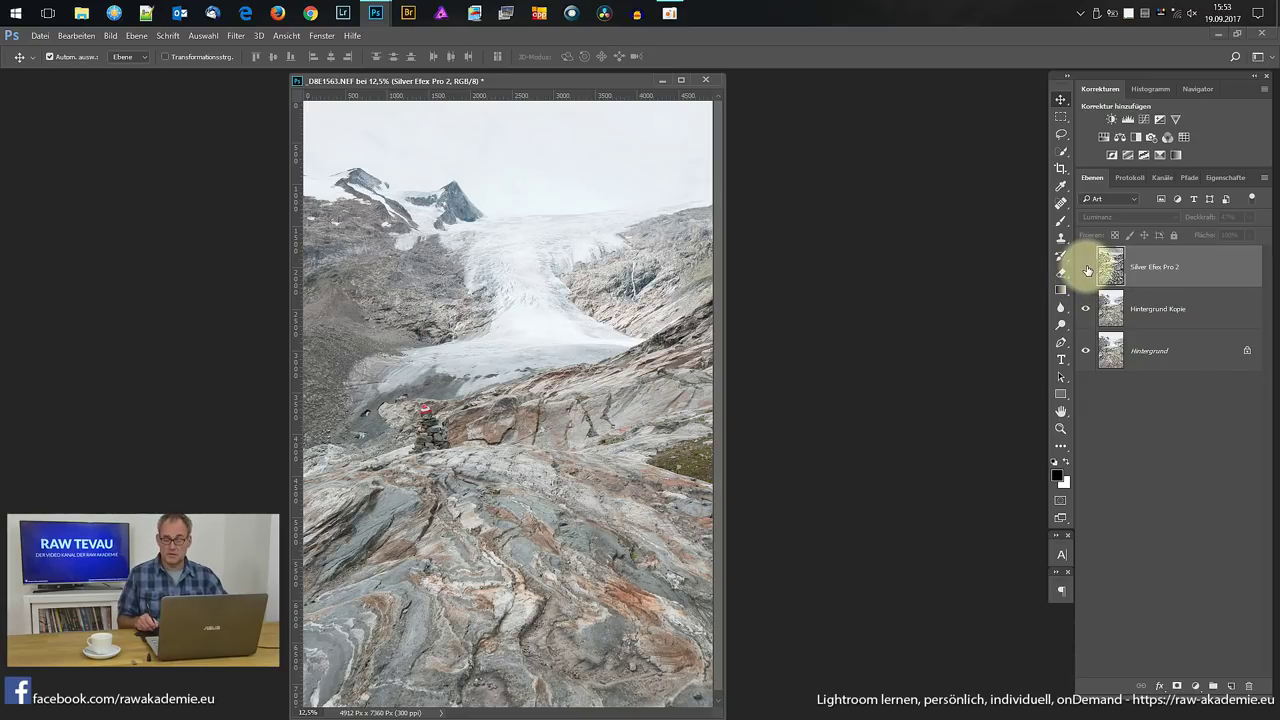
Step: Turn the Silver Efex Pro 2 layer's visibility back on
left_click(1086, 267)
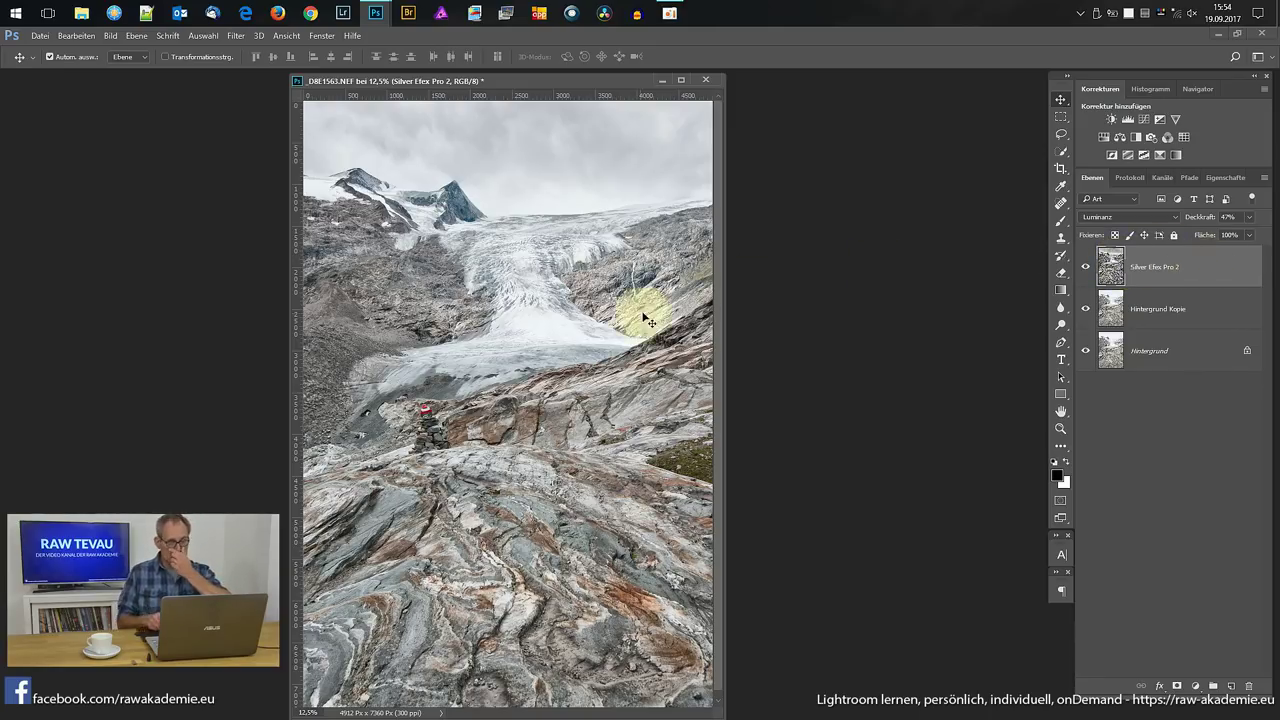
Step: Add Hintergrund Kopie to the selection, stamp visible layers into Ebene 1, and open Camera Raw-Filter
left_click(1162, 305, "shift")
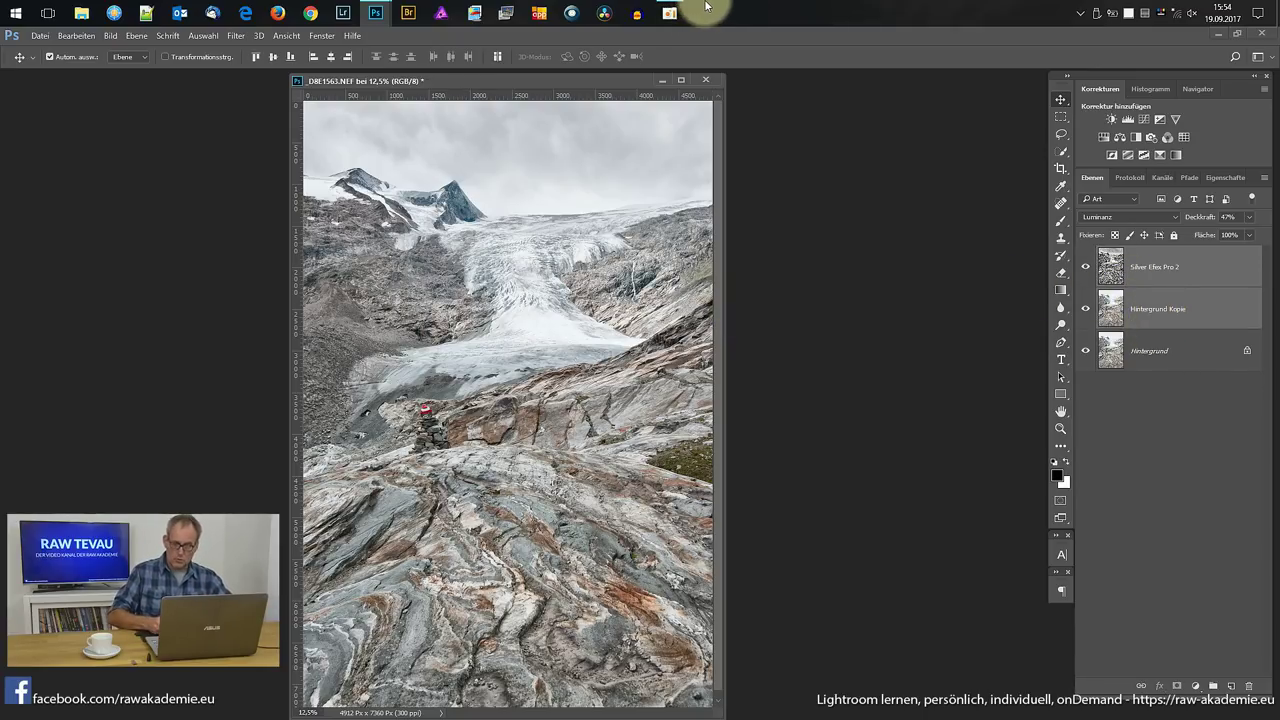
key("ctrl+shift+alt+e")
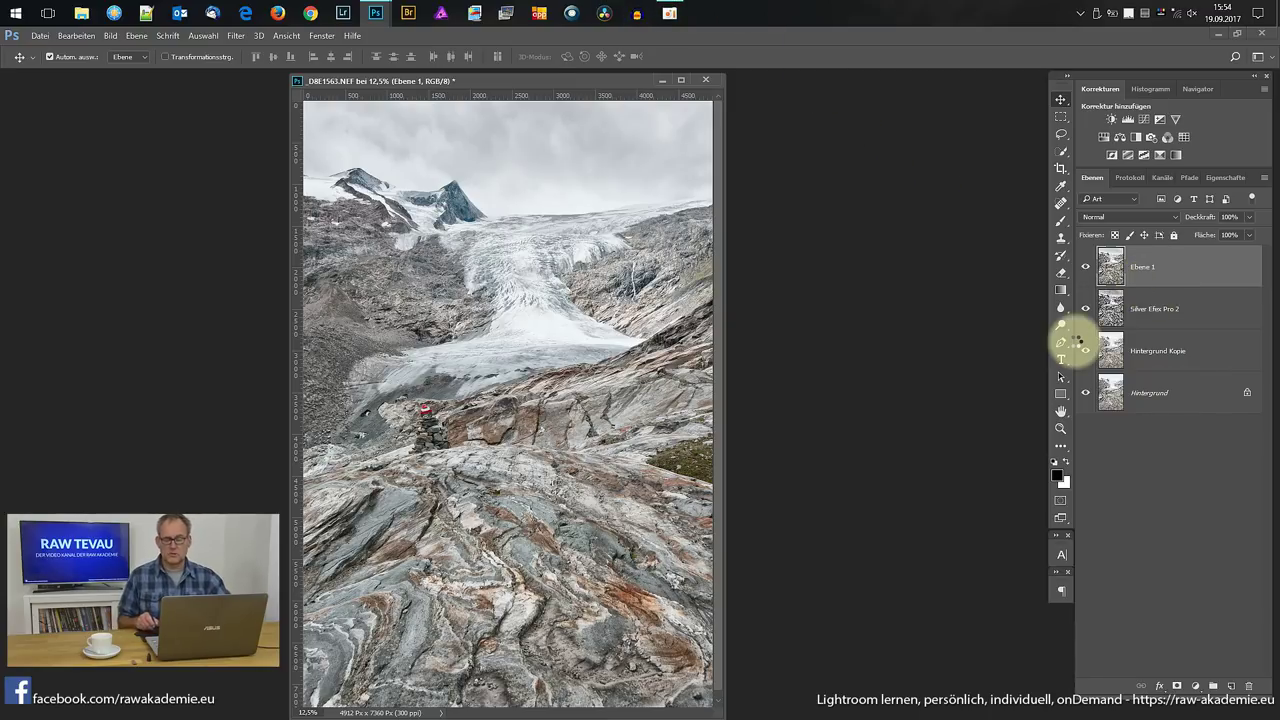
key("ctrl+shift+a")
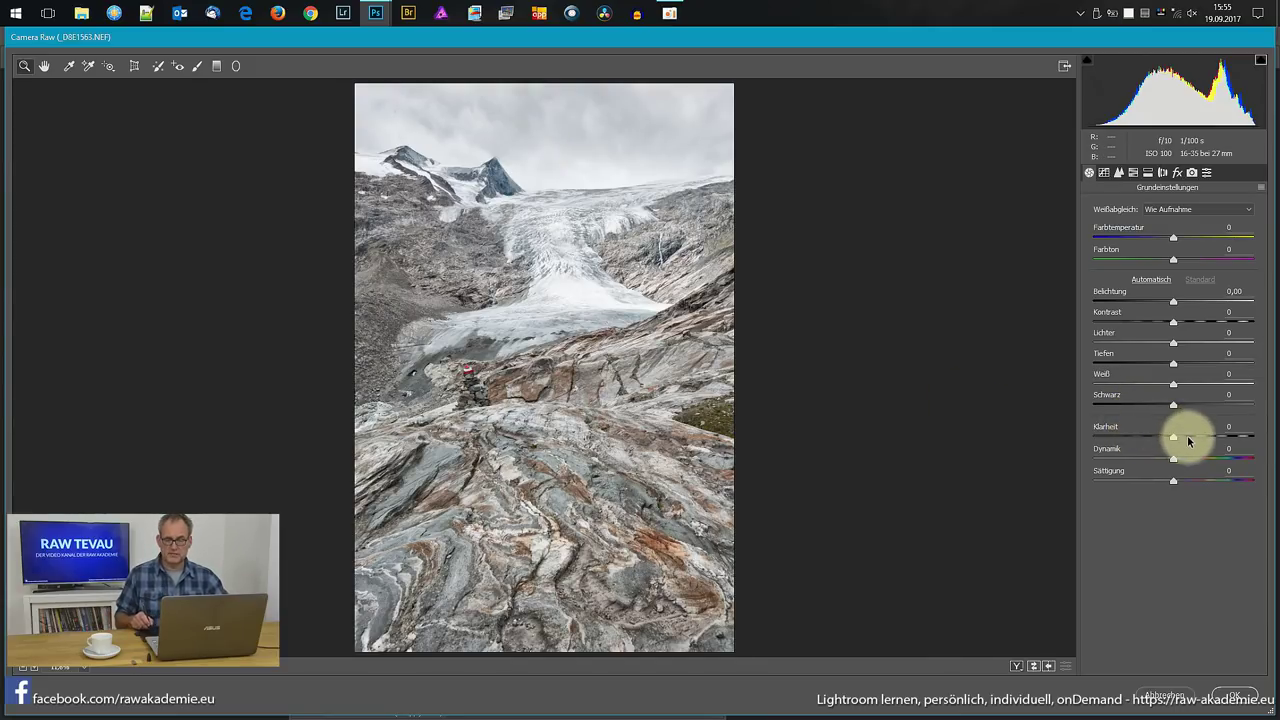
Step: Set Klarheit +29, Dynamik +17 and Sättigung +8 in Grundeinstellungen
left_click_drag(1174, 440, 1198, 446)
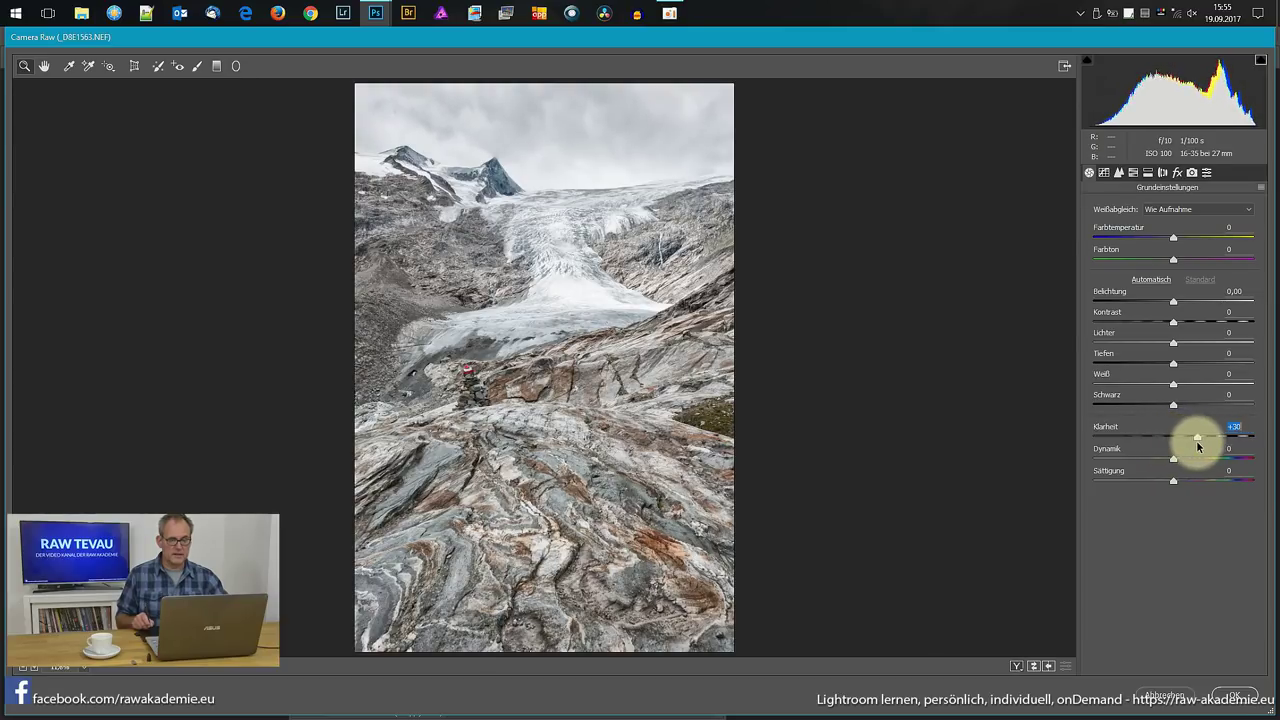
mouse_move(1174, 458)
left_mouse_down()
mouse_move(1240, 465)
mouse_move(1171, 460)
mouse_move(1187, 461)
left_mouse_up()
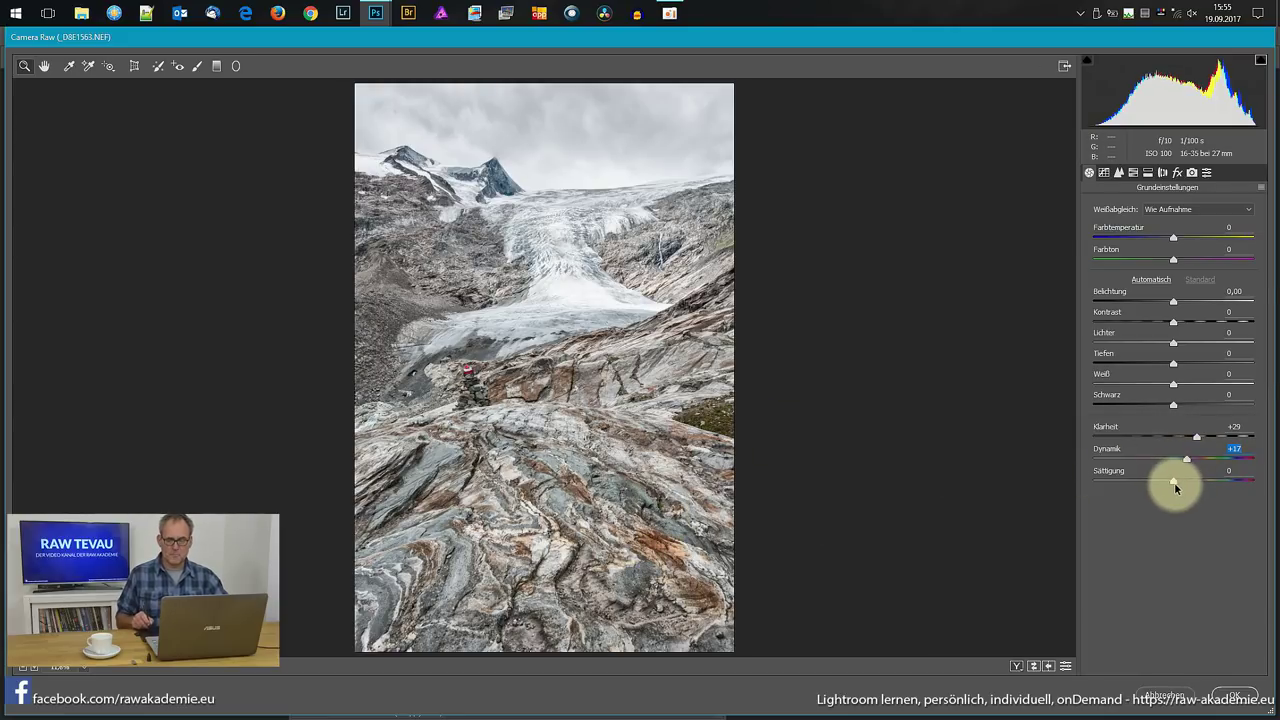
mouse_move(1174, 485)
left_mouse_down()
mouse_move(1194, 482)
mouse_move(1182, 489)
left_mouse_up()
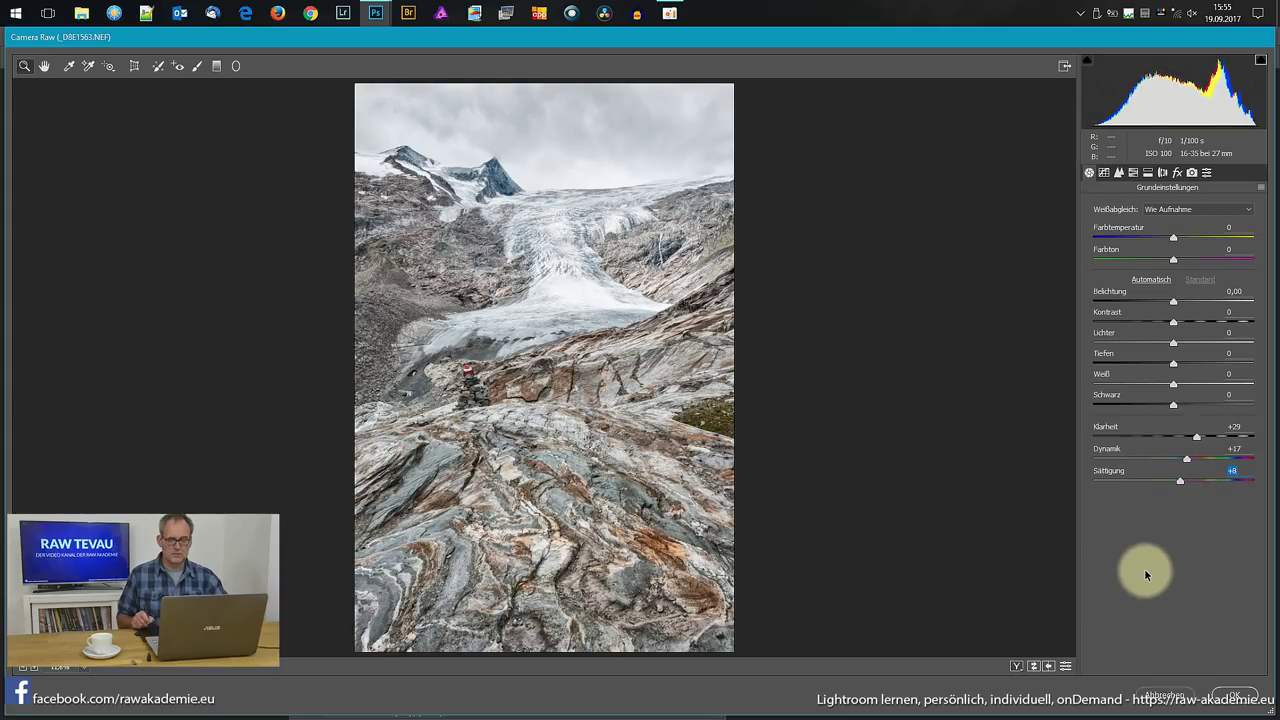
left_click(1118, 172)
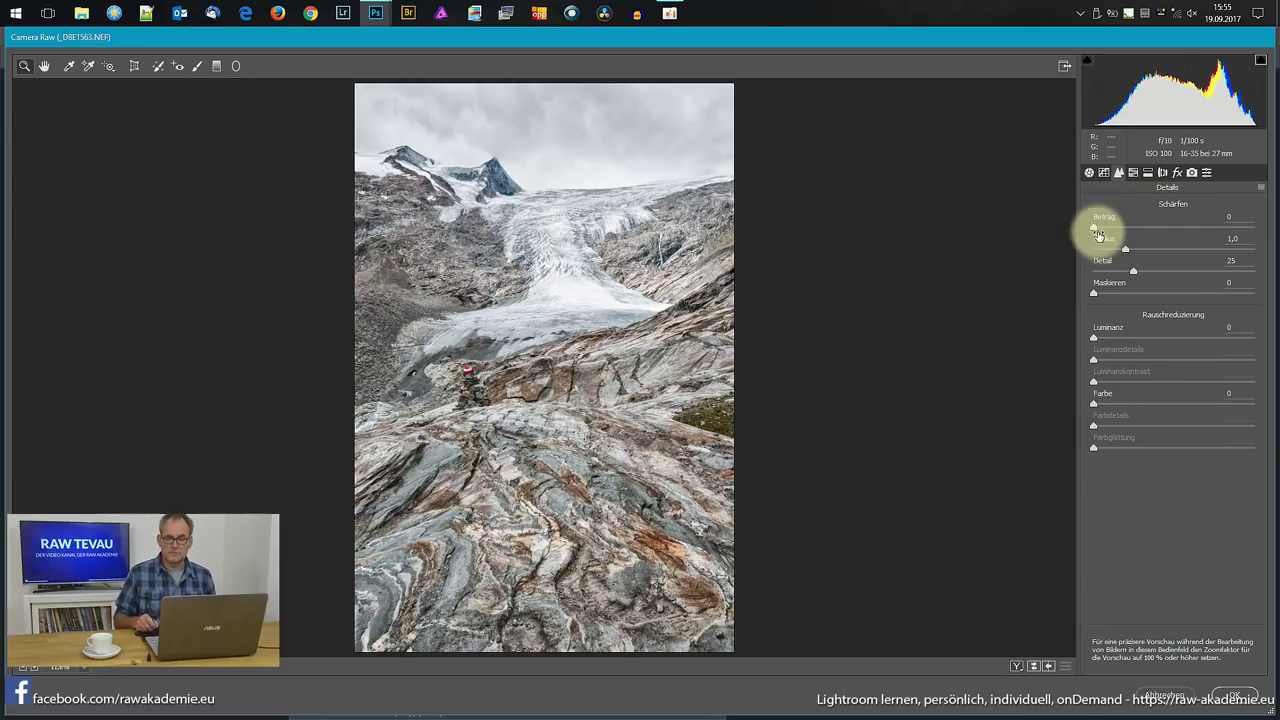
Step: Zoom the preview to 100% on the glacier ice and set sharpening Betrag to 46
mouse_move(1097, 234)
left_mouse_down()
mouse_move(1132, 234)
mouse_move(1116, 234)
left_mouse_up()
right_click(610, 367)
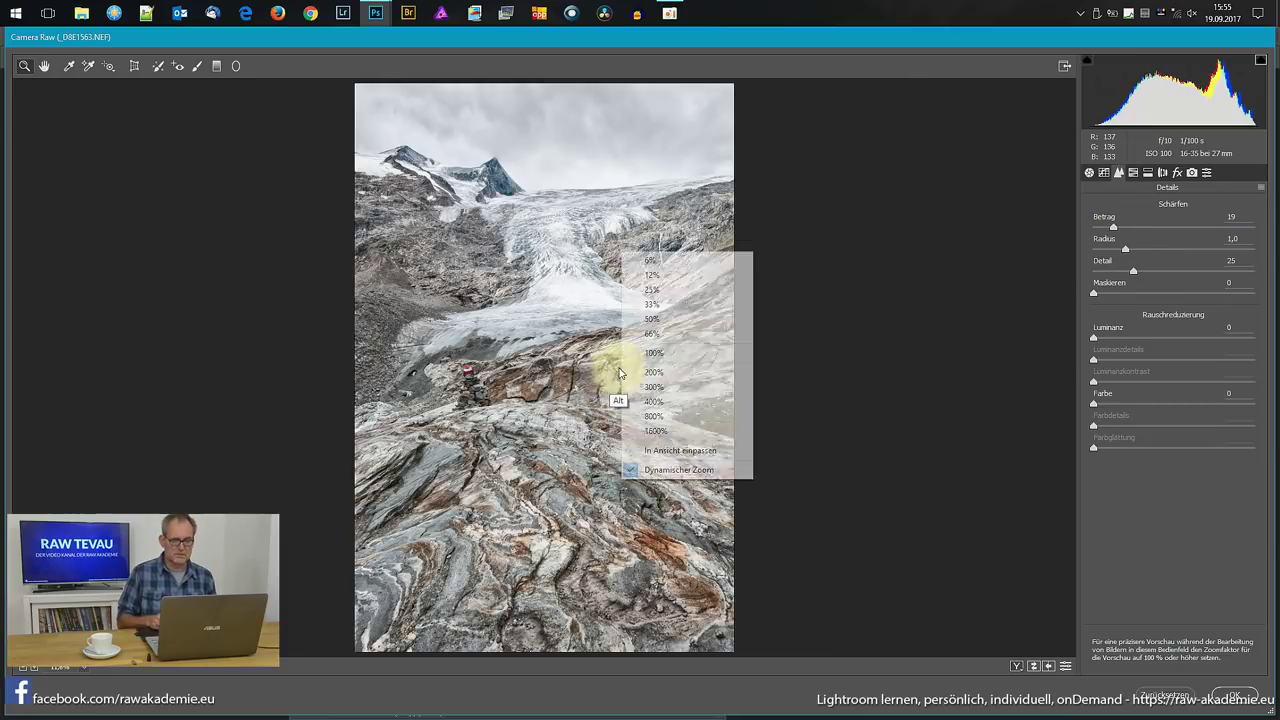
left_click(690, 352)
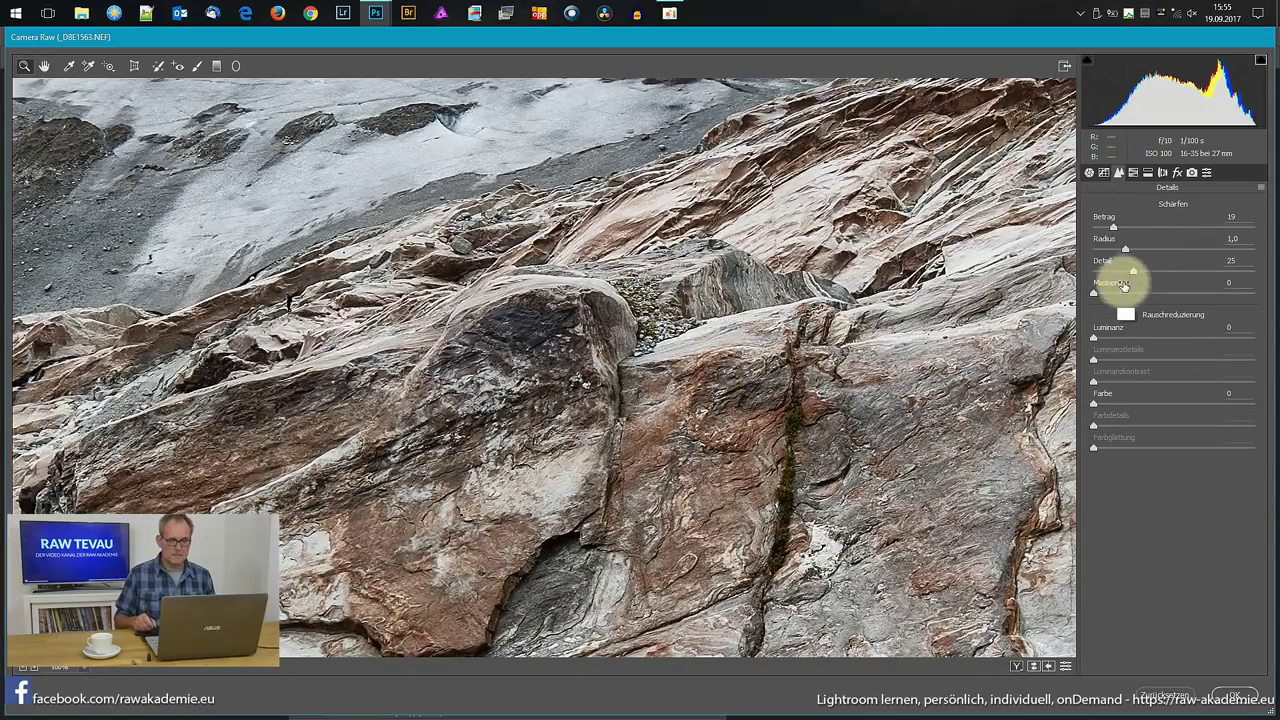
mouse_move(811, 298)
left_mouse_down()
mouse_move(751, 429)
mouse_move(790, 383)
mouse_move(686, 463)
left_mouse_up()
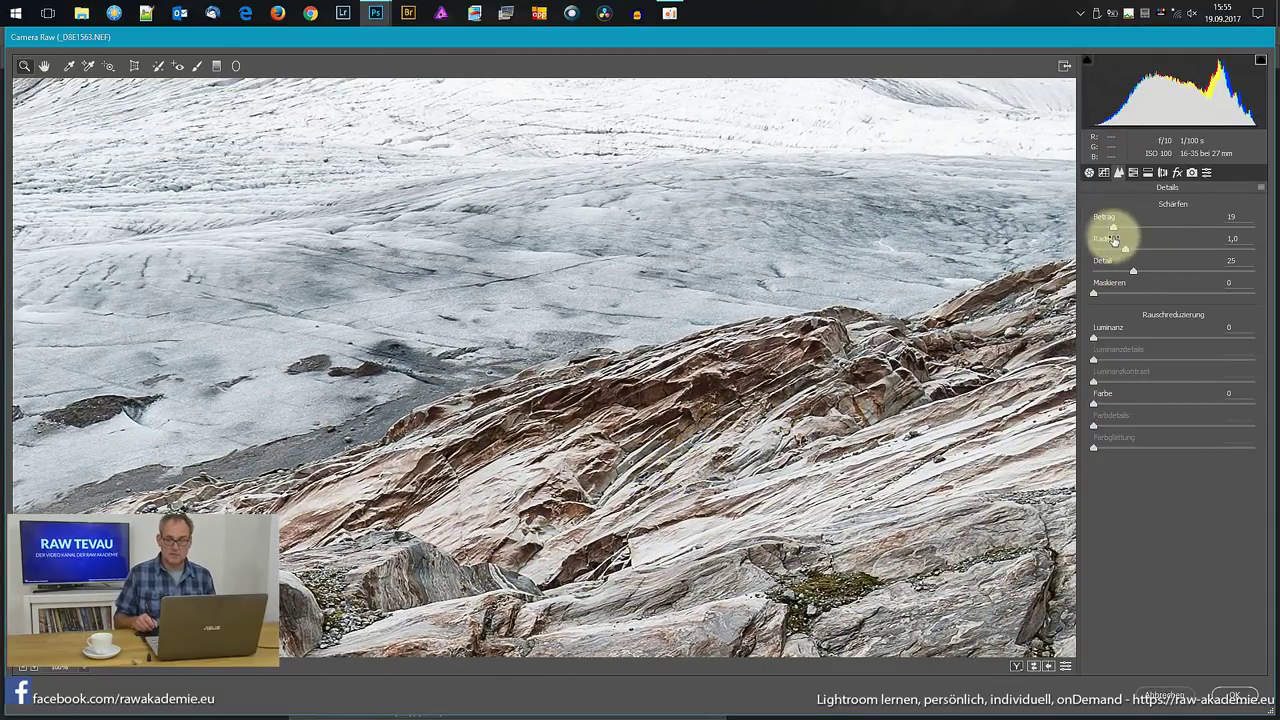
key("alt")
mouse_move(1139, 230)
left_mouse_down()
mouse_move(1106, 229)
mouse_move(1145, 236)
left_mouse_up()
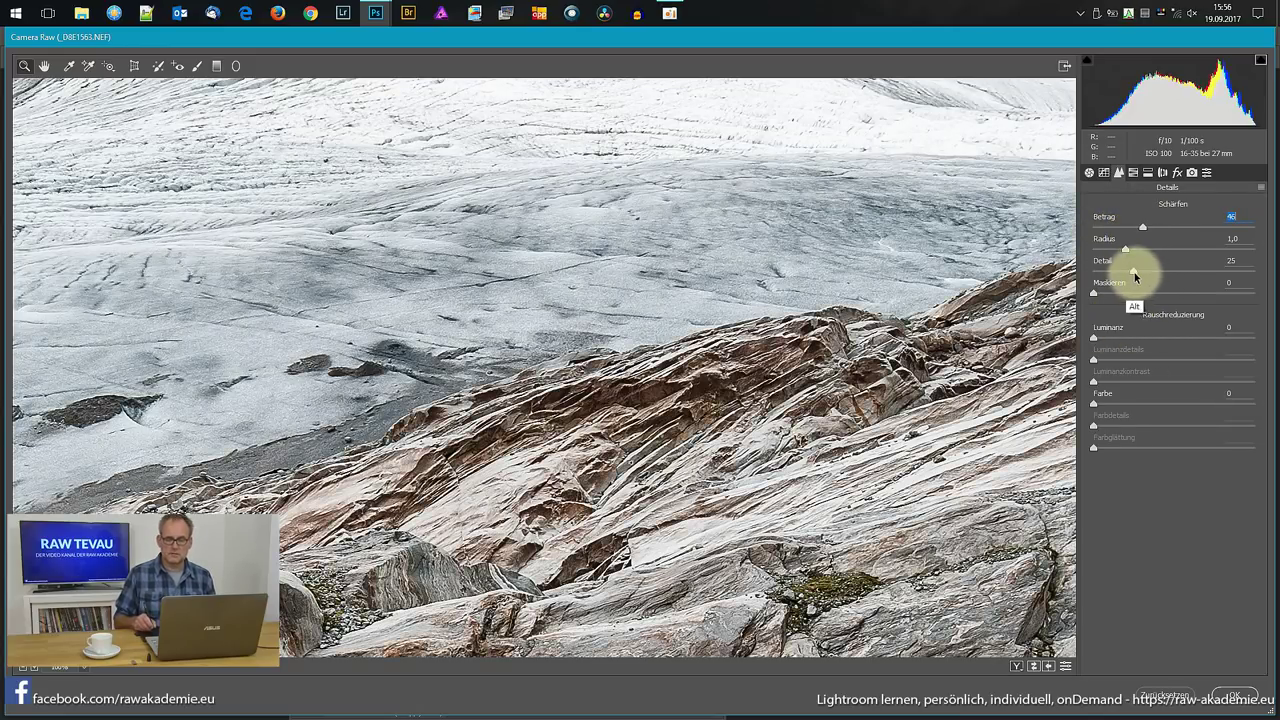
Step: Set sharpening Detail to 66, then fit the whole photo in the preview
left_click_drag(1133, 271, 1200, 283)
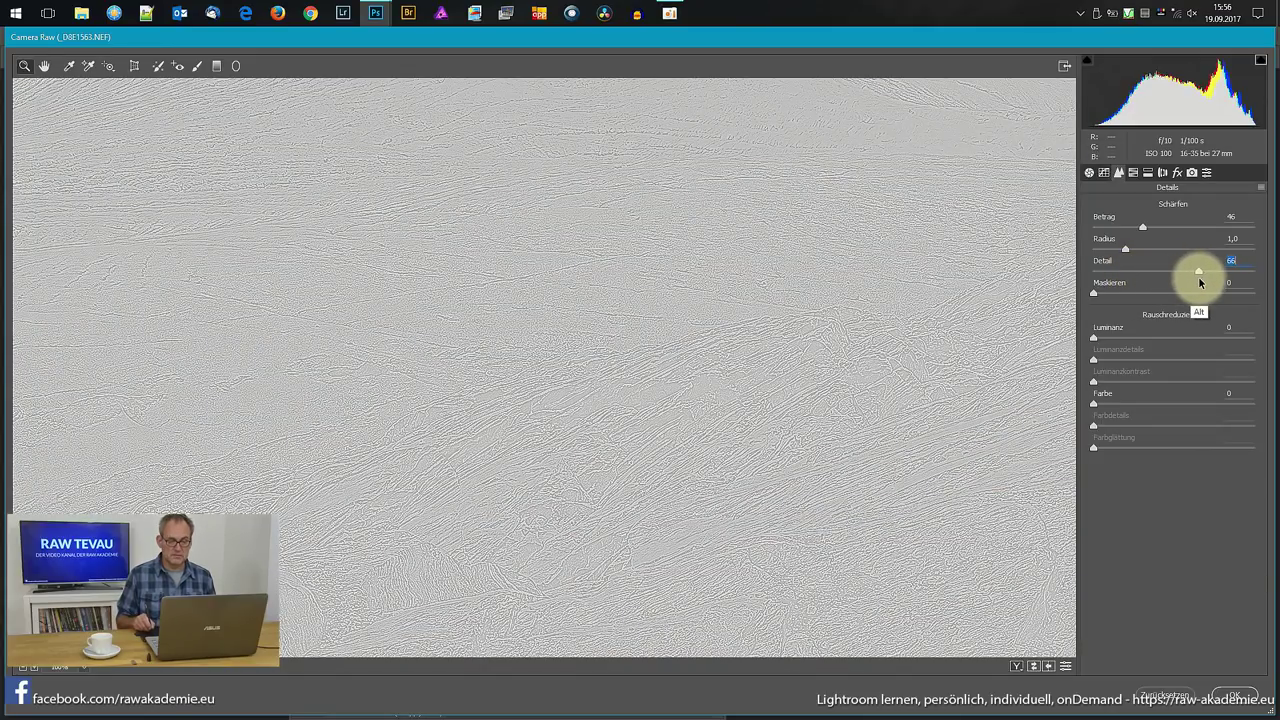
left_click_drag(1200, 283, 1196, 277)
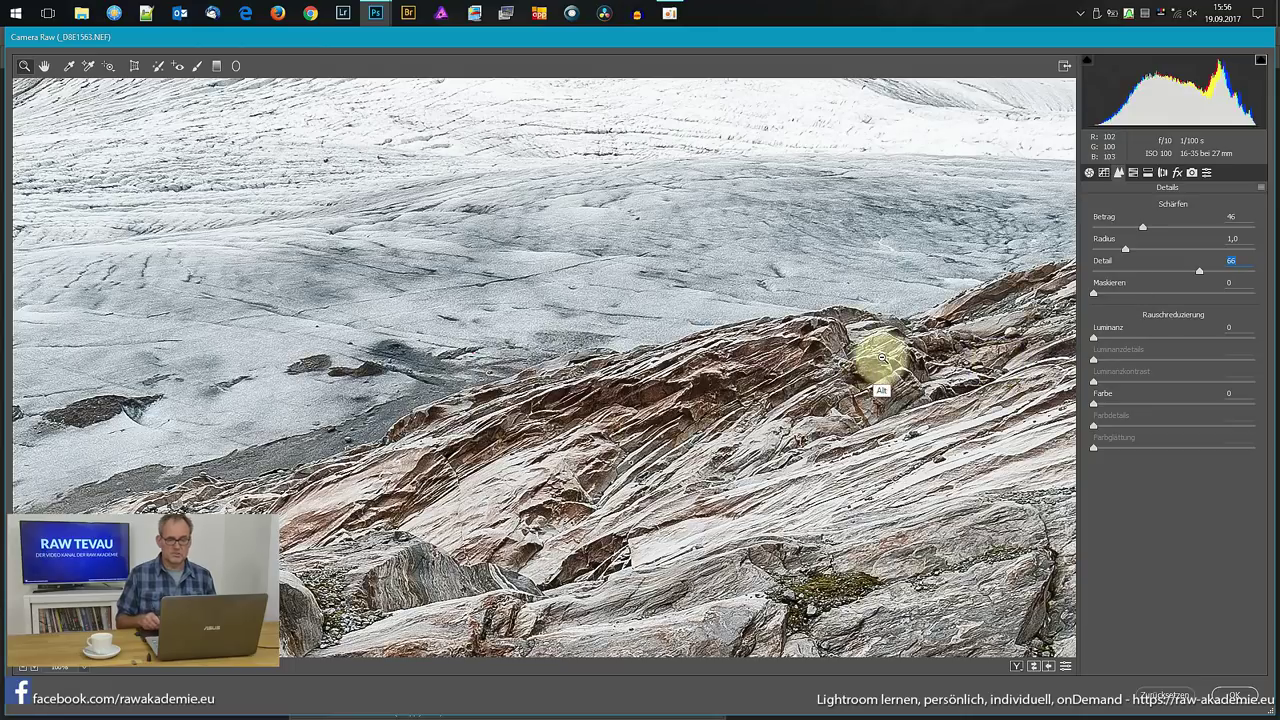
right_click(918, 263)
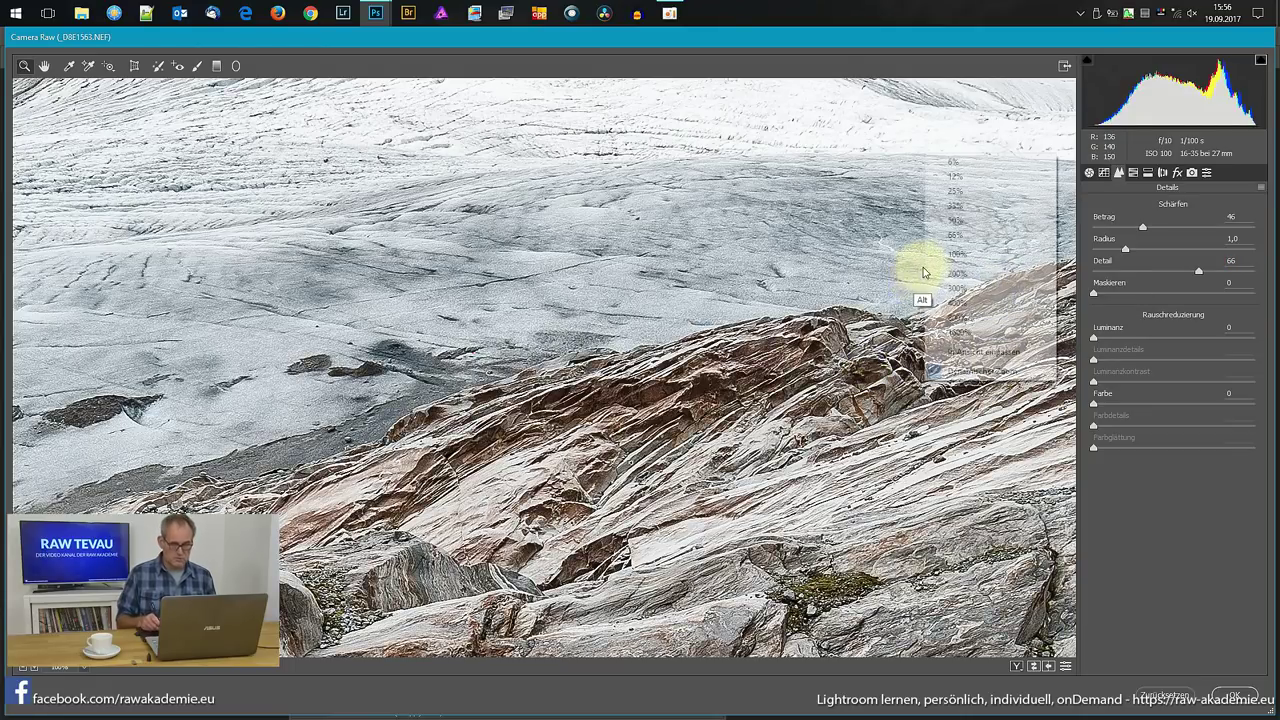
left_click(975, 351)
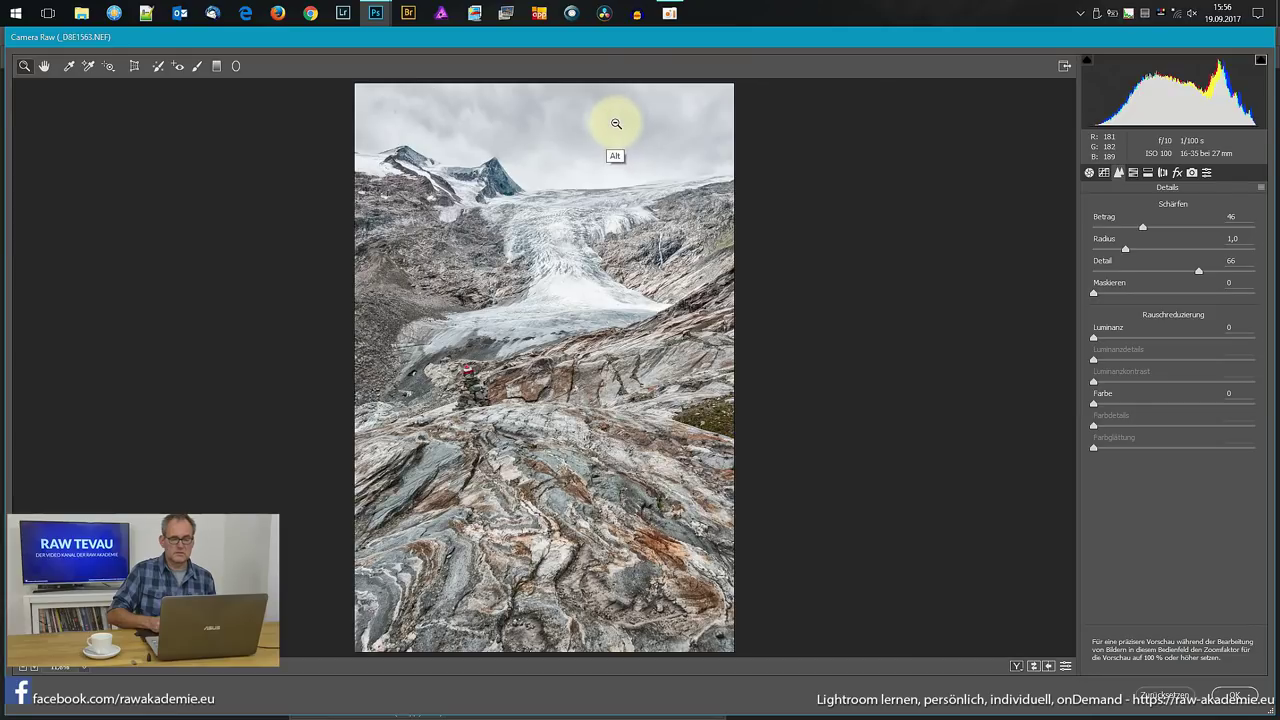
Step: Check the sky at 100%, set Maskieren to 42, and apply Camera Raw with OK
right_click(616, 123)
left_click(641, 130)
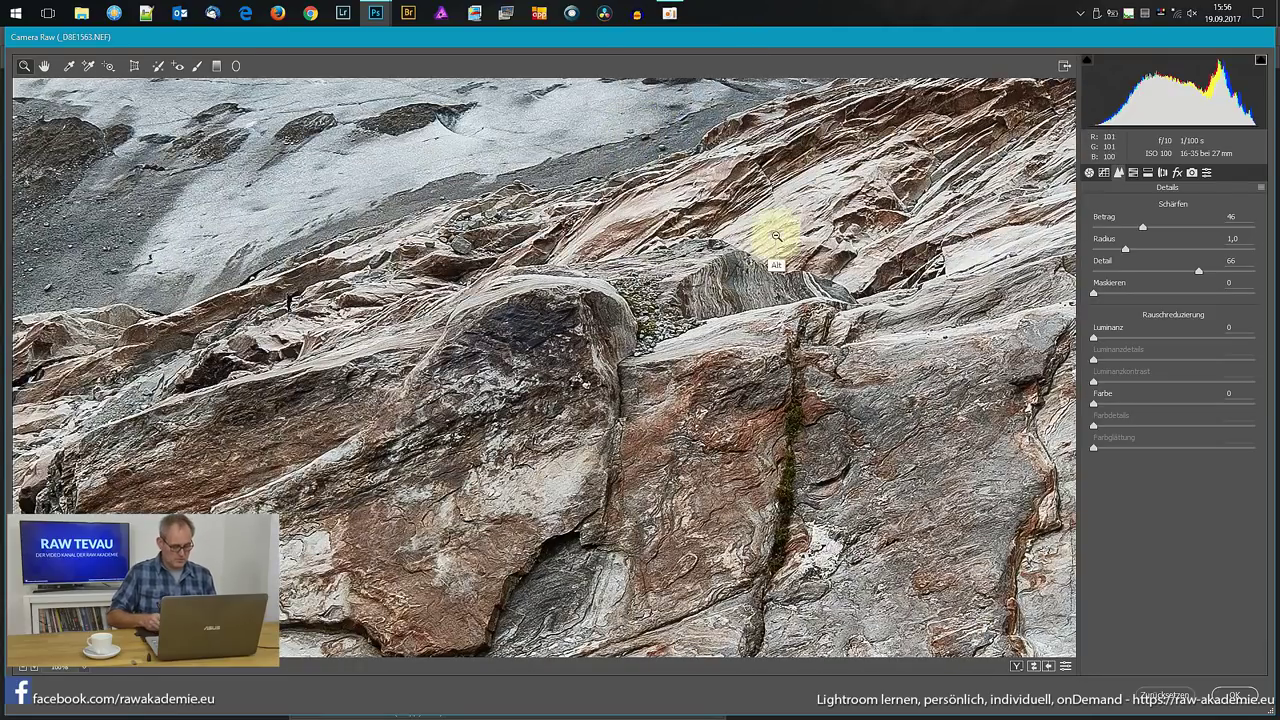
mouse_move(666, 151)
left_mouse_down()
mouse_move(697, 249)
mouse_move(658, 486)
mouse_move(780, 194)
mouse_move(791, 229)
mouse_move(777, 451)
left_mouse_up()
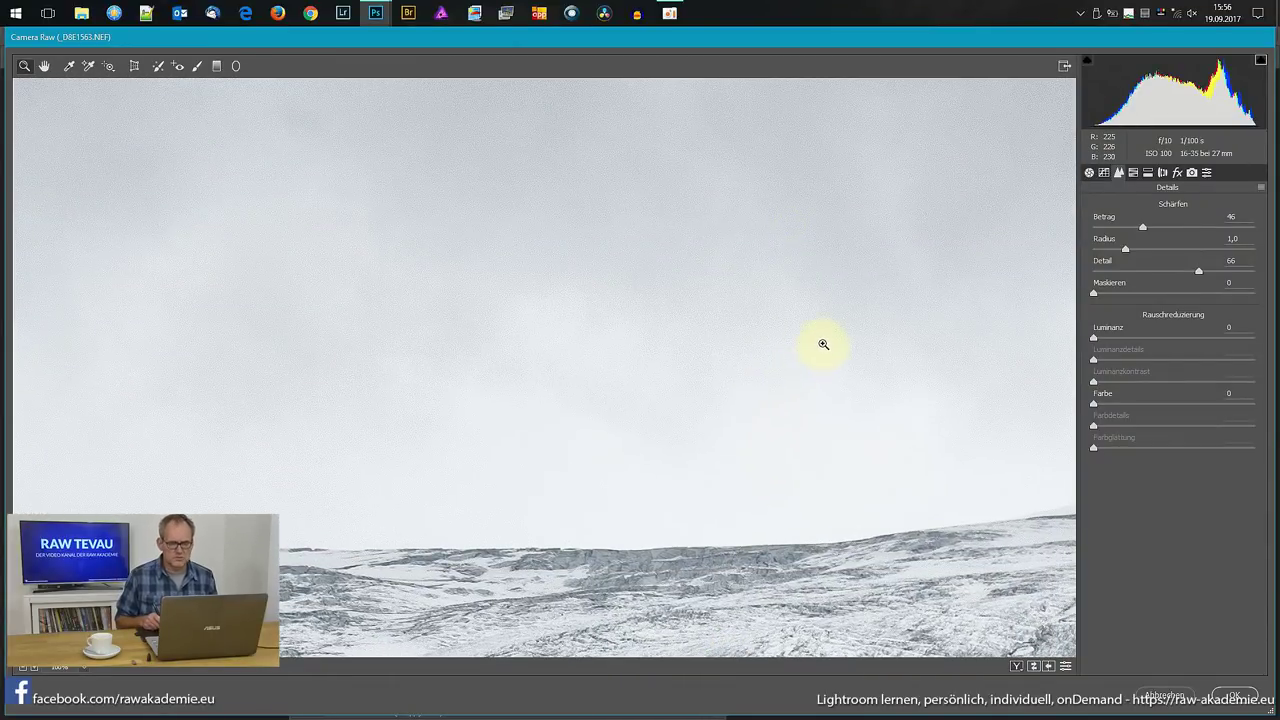
right_click(779, 305)
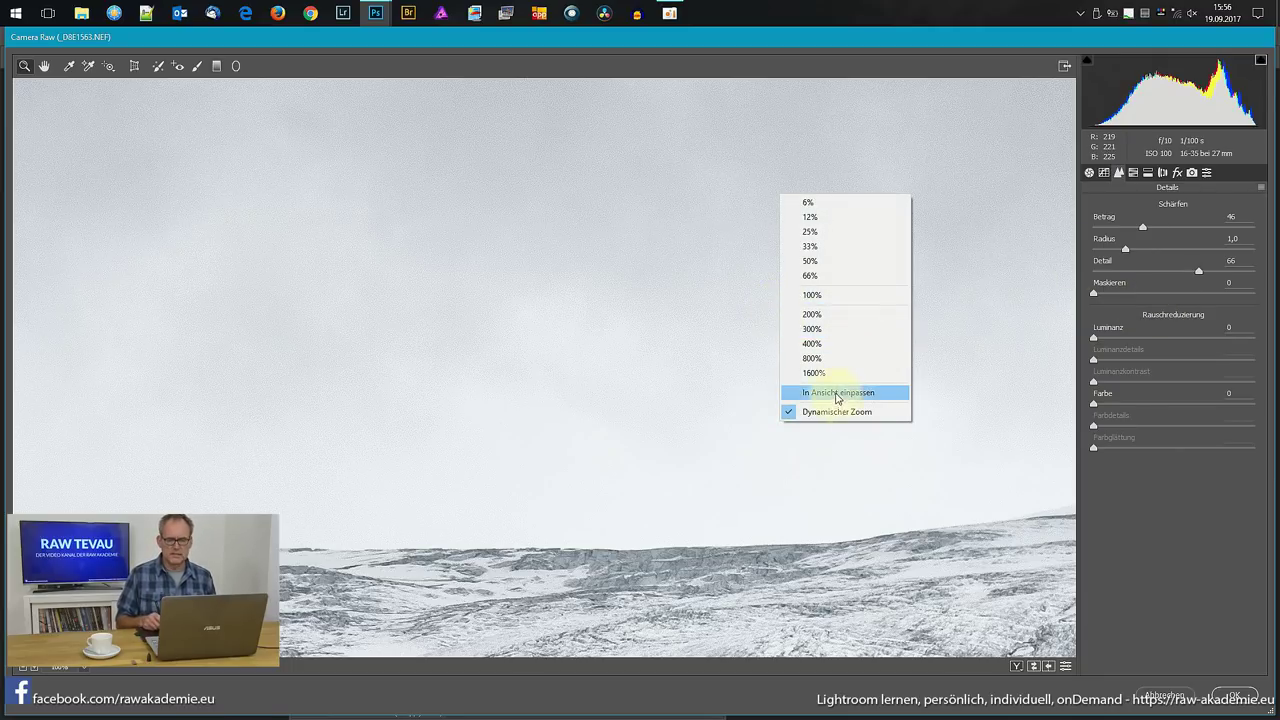
left_click(858, 392)
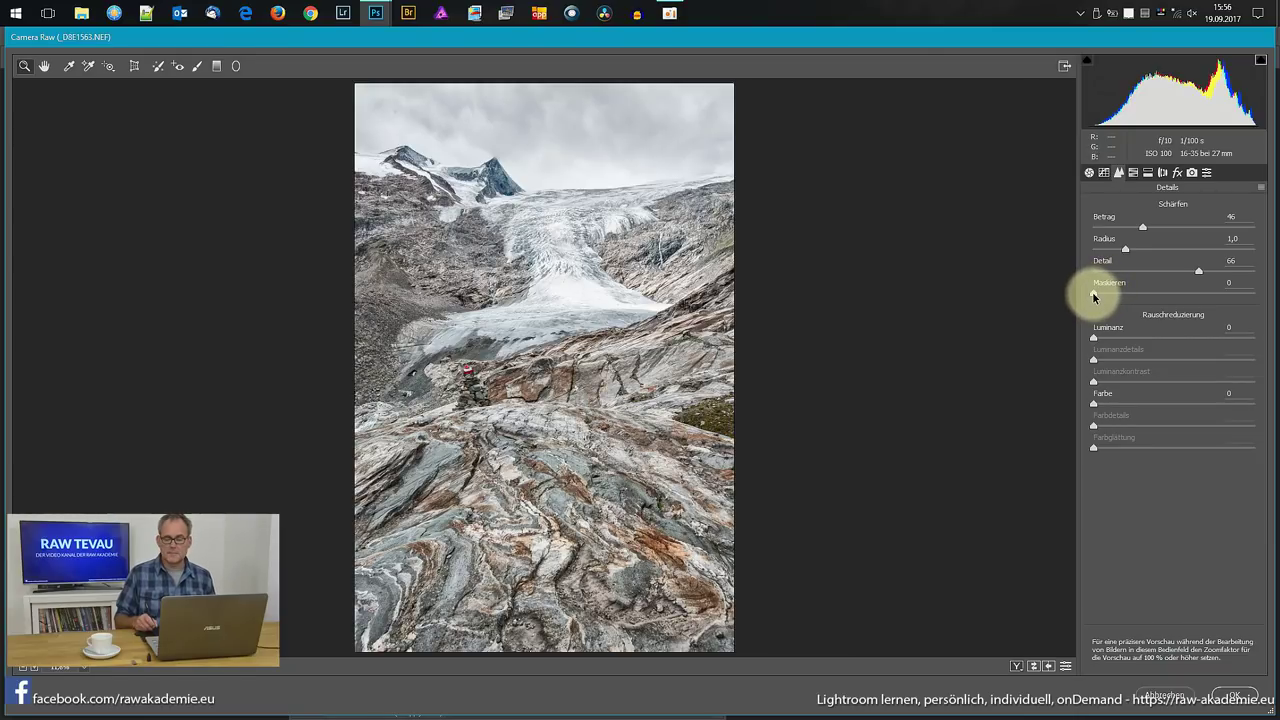
left_click_drag(1093, 295, 1168, 293)
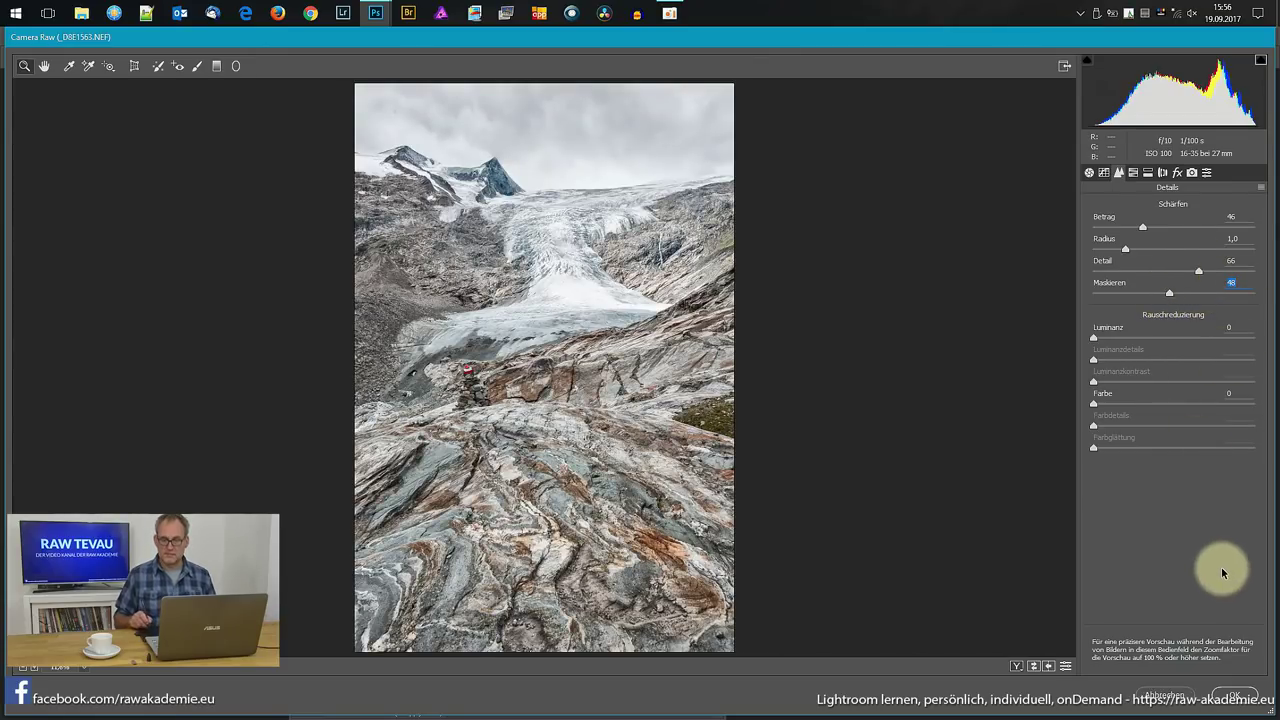
left_click(1234, 695)
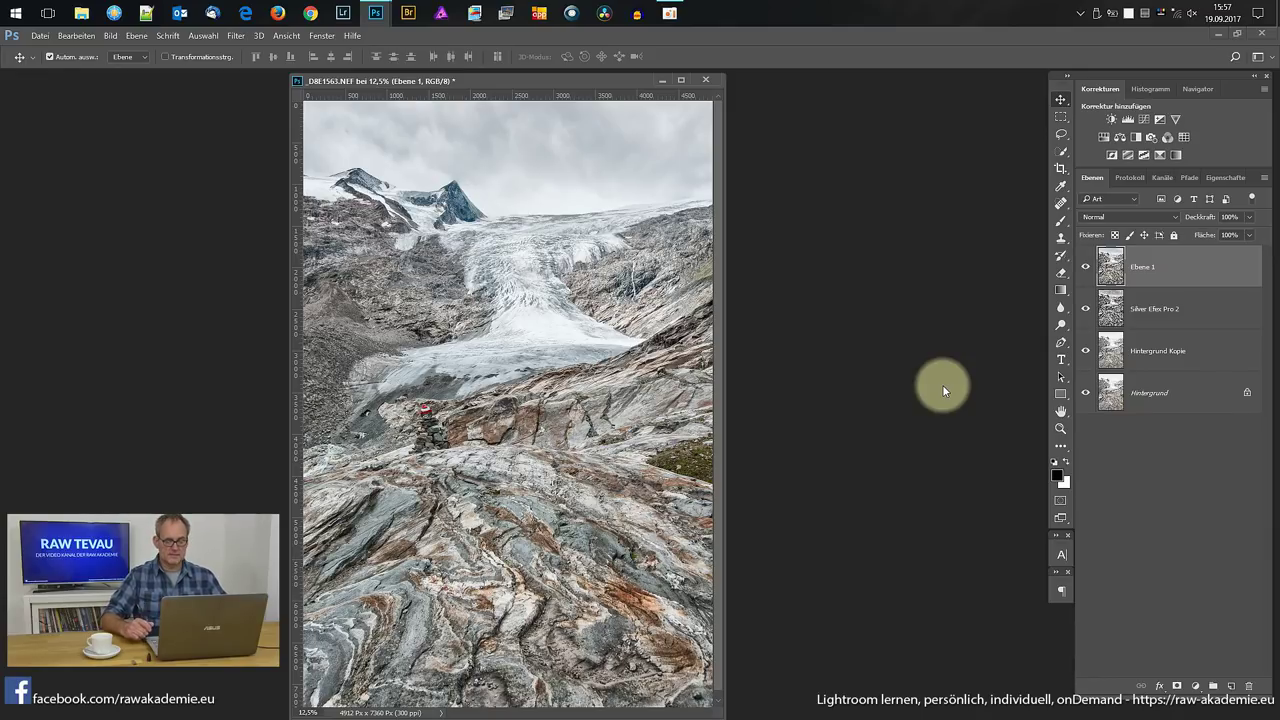
left_click(1086, 395, "alt")
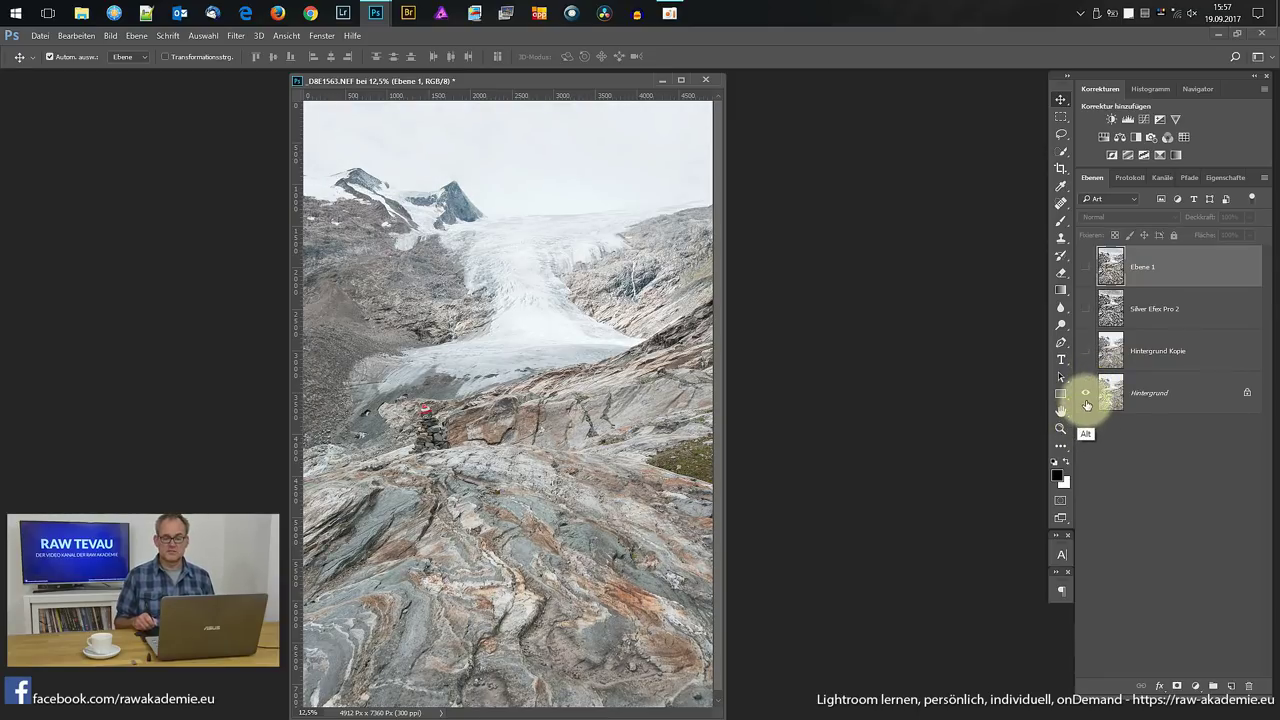
left_click(1086, 395, "alt")
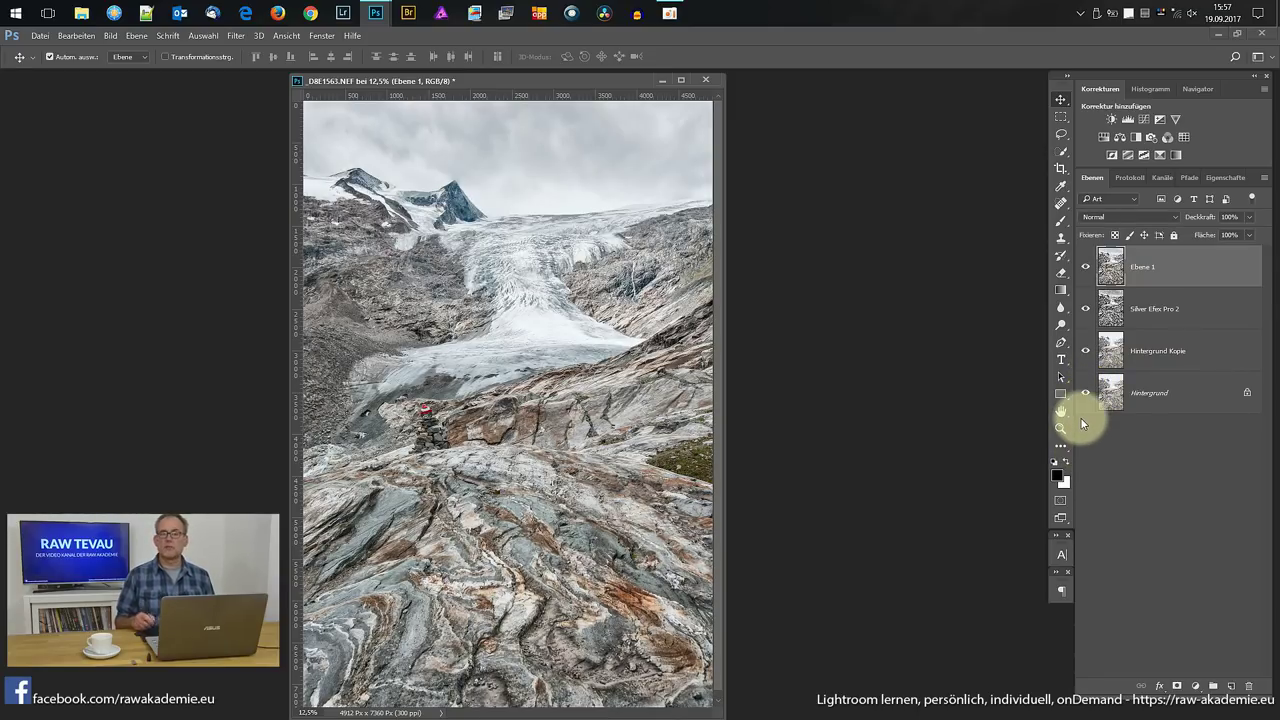